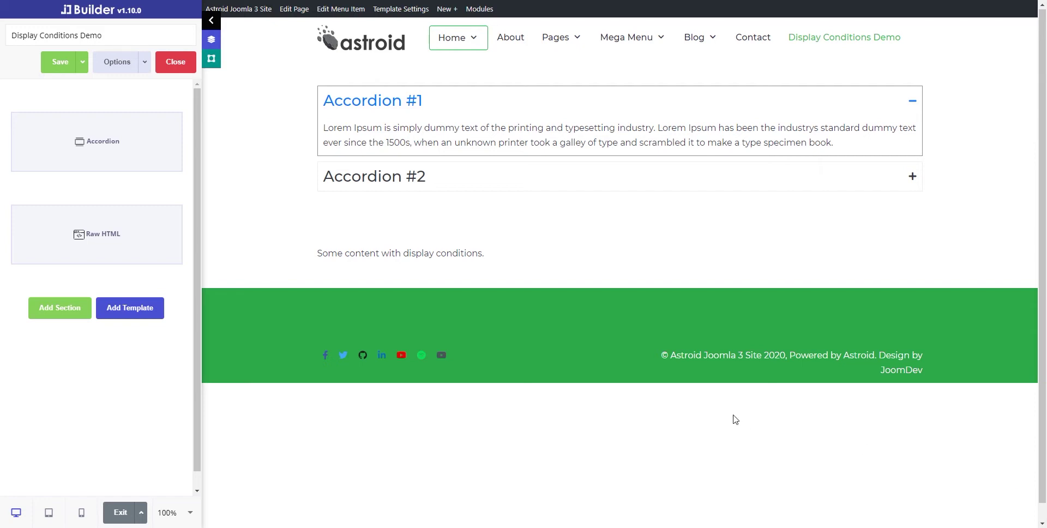
- Open the section's settings and look at Advanced > Conditional Display, then close them
mouse_move(90, 248)
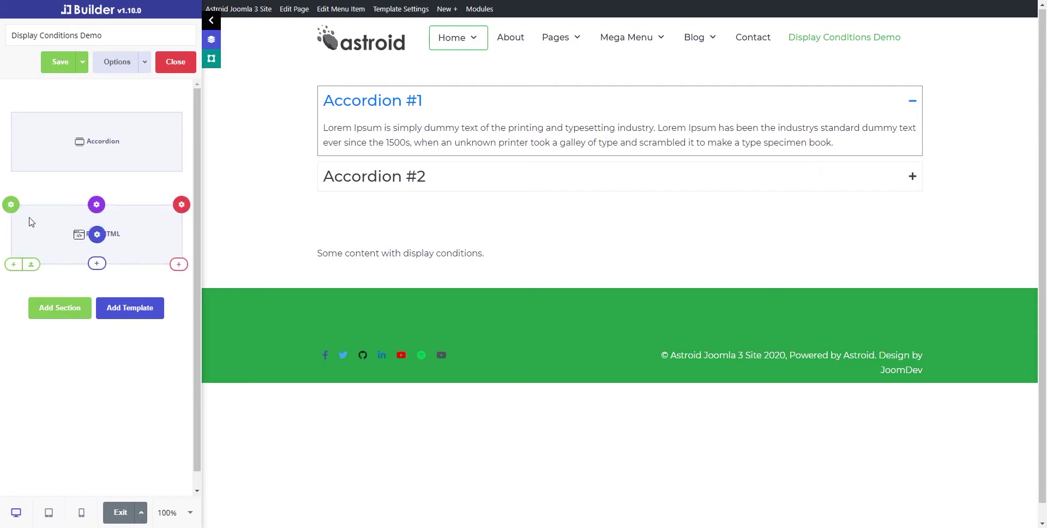
click(10, 204)
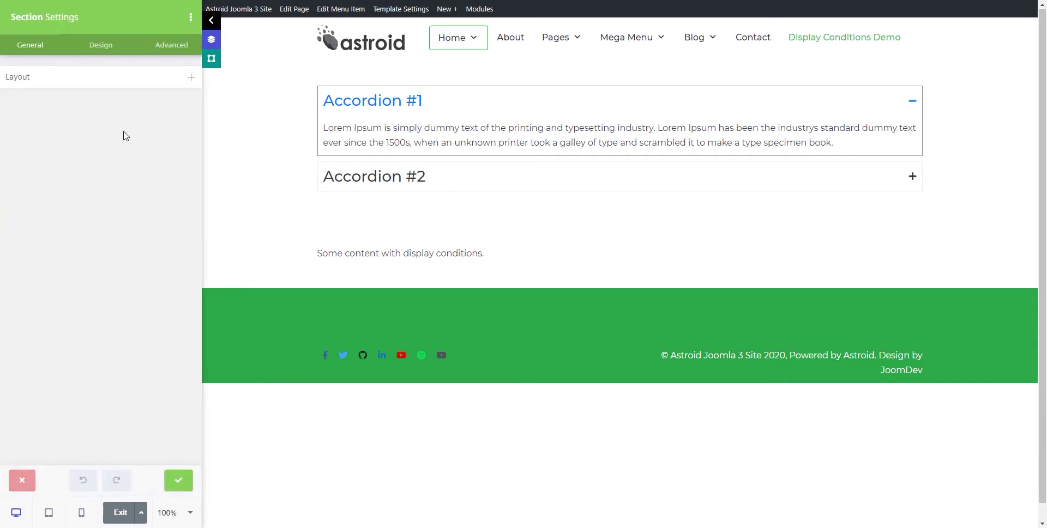
click(178, 480)
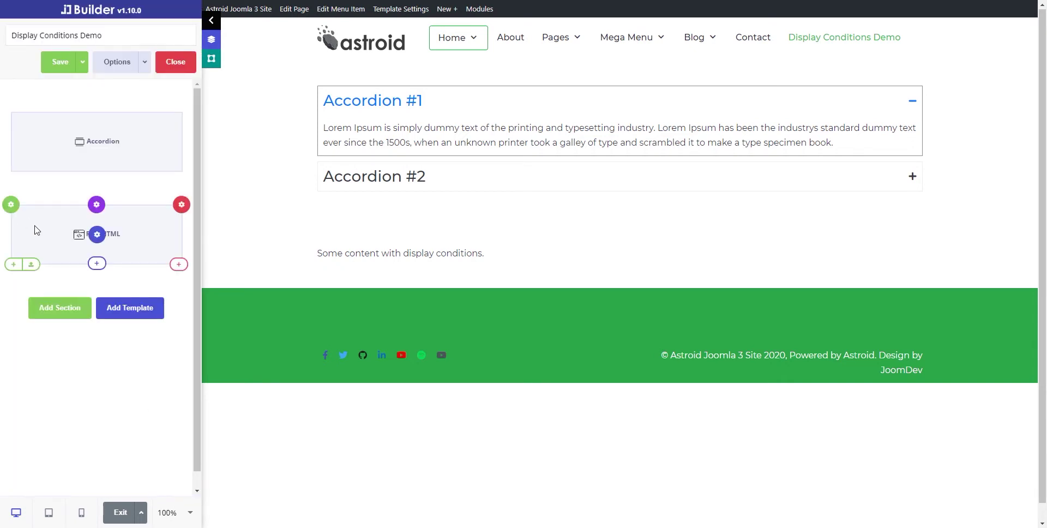
click(10, 204)
click(166, 46)
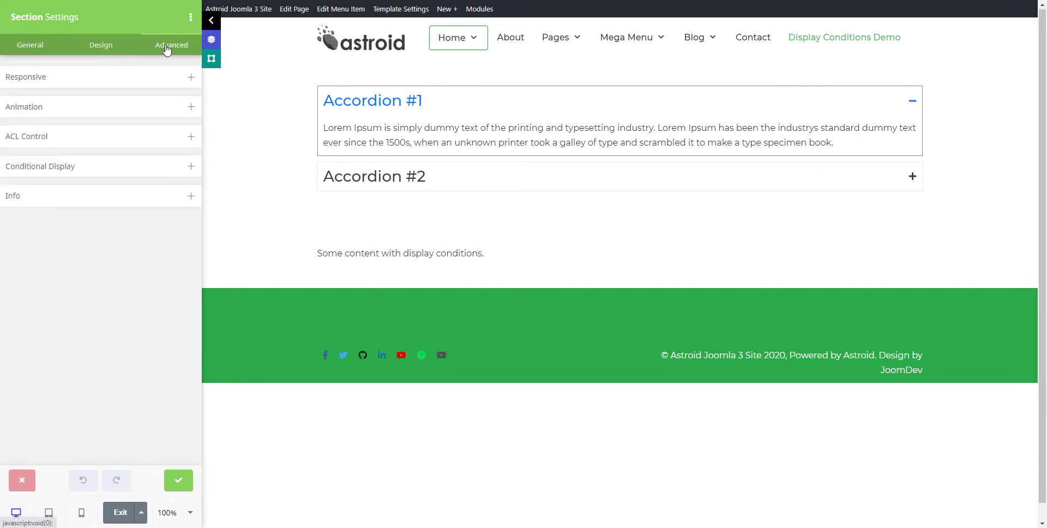
click(64, 169)
click(63, 169)
click(180, 483)
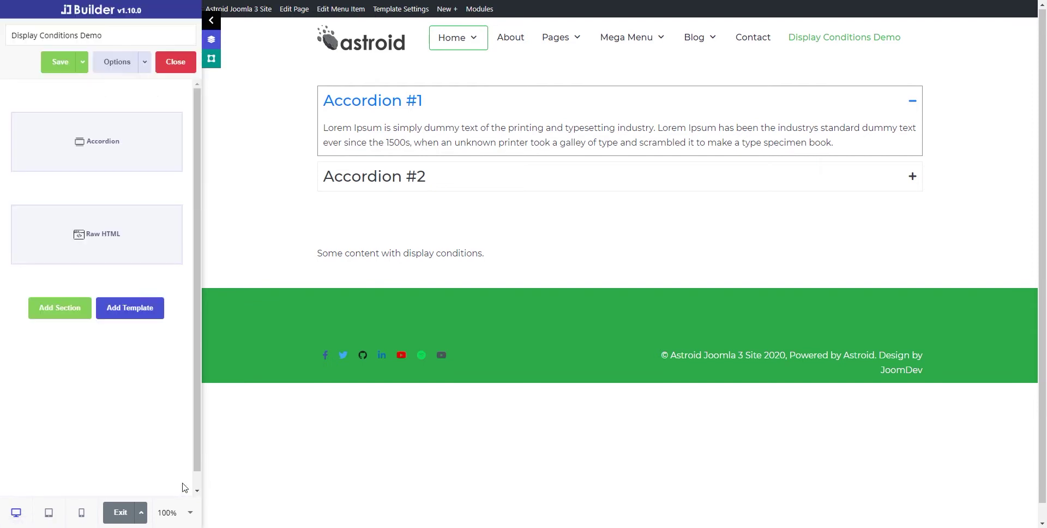
- Check the Raw HTML element's Conditional Display options, then expand the section's Conditional Display panel
click(96, 238)
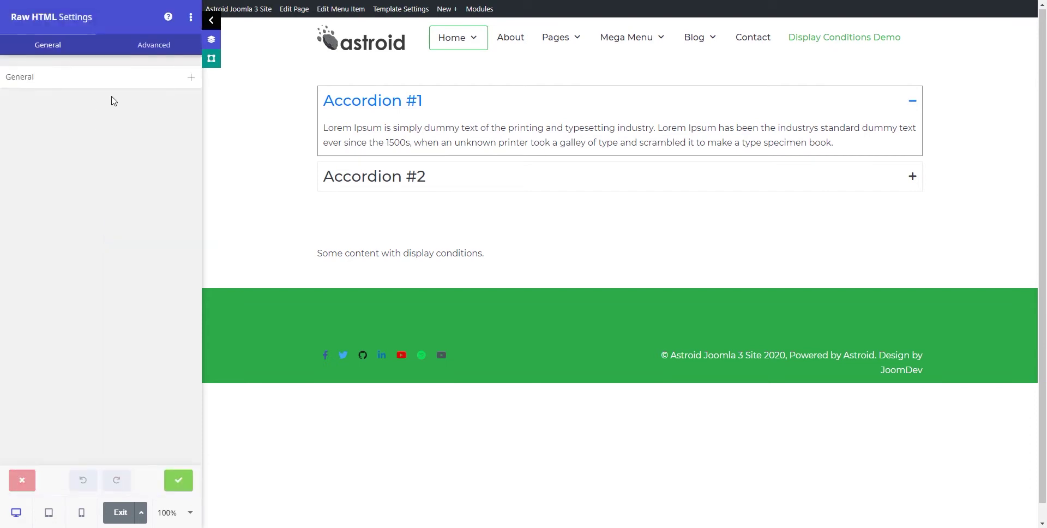
click(151, 46)
click(58, 408)
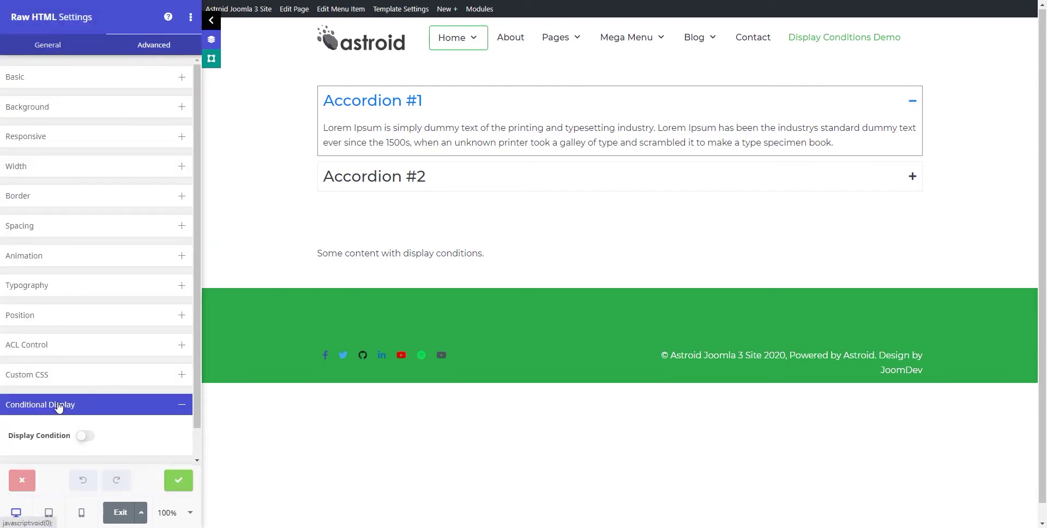
click(178, 479)
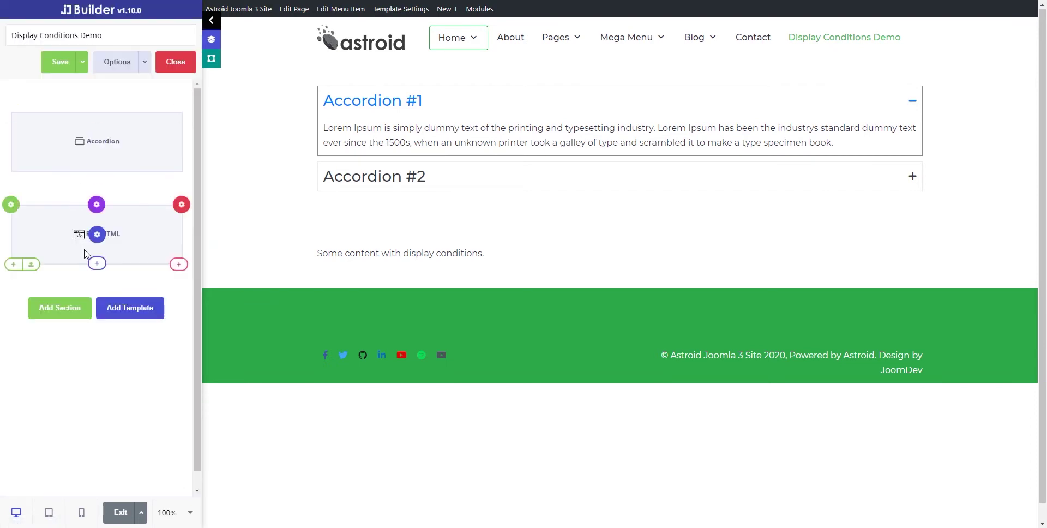
click(11, 206)
click(173, 48)
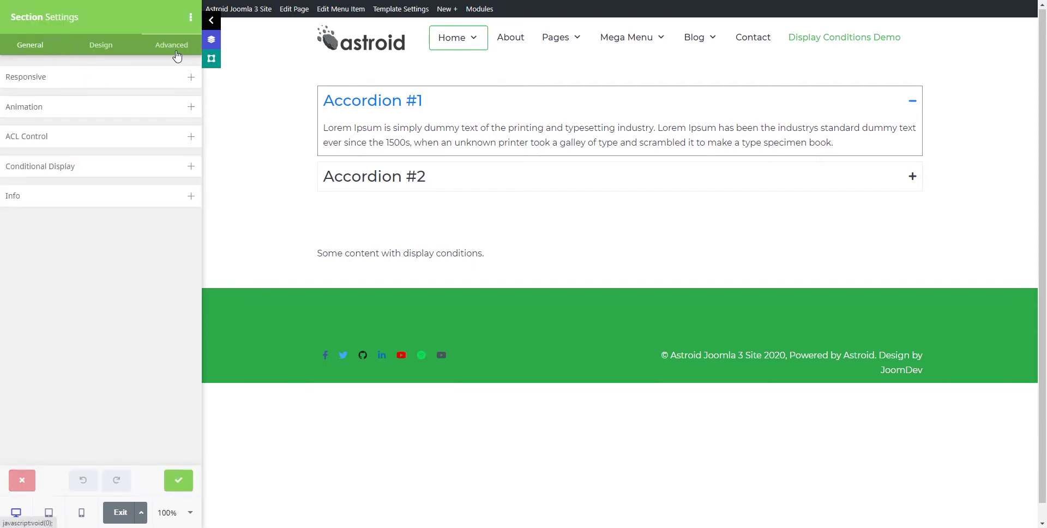
click(56, 166)
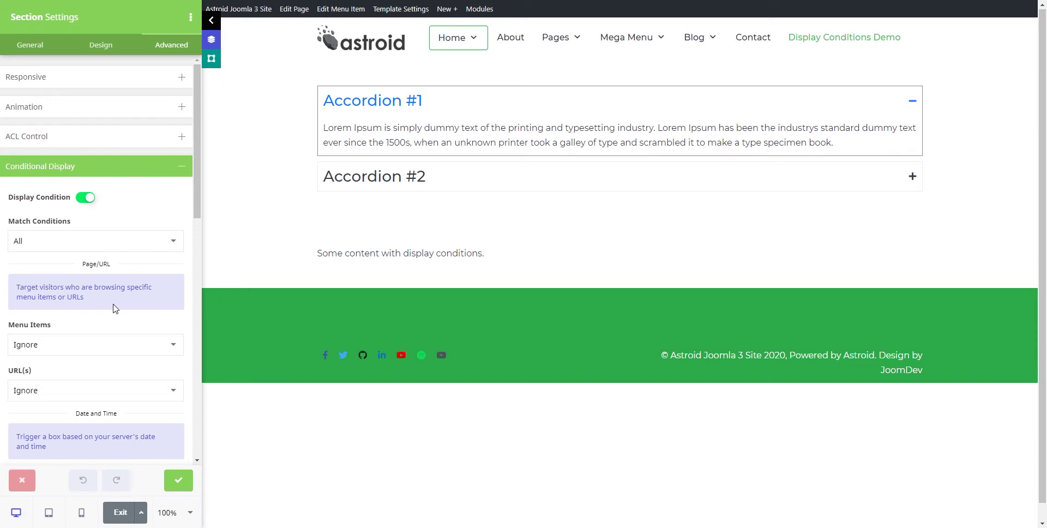
scroll(115, 308, down, 1)
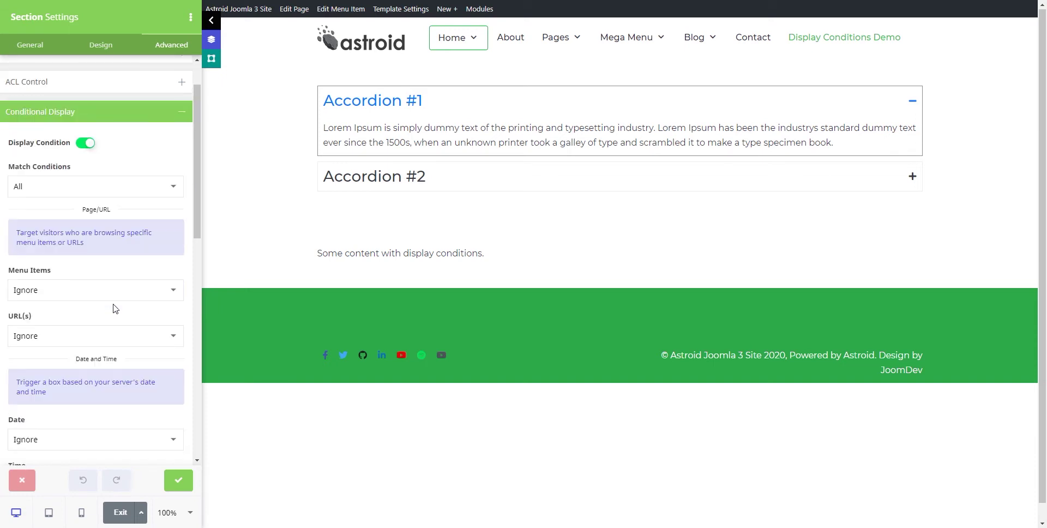
click(62, 290)
click(59, 271)
click(46, 190)
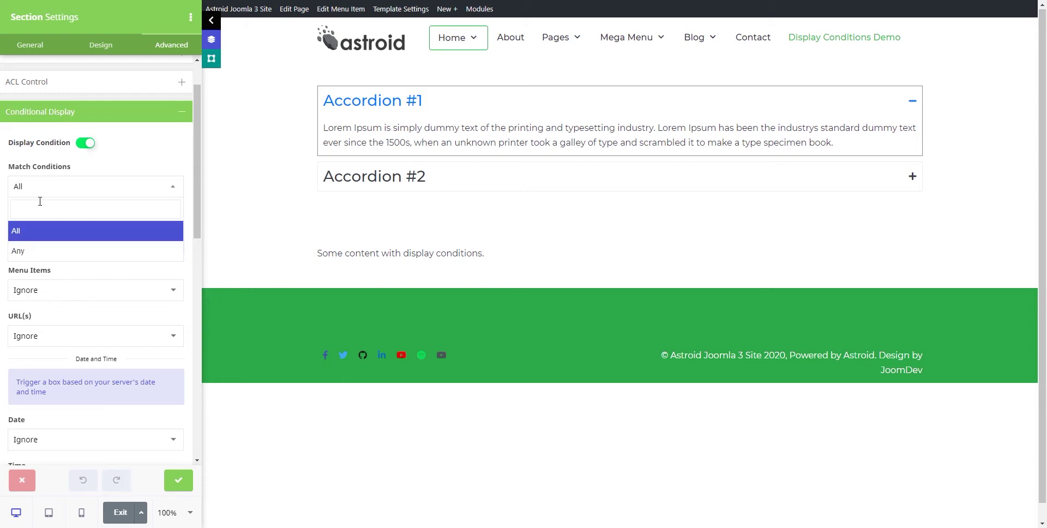
click(28, 241)
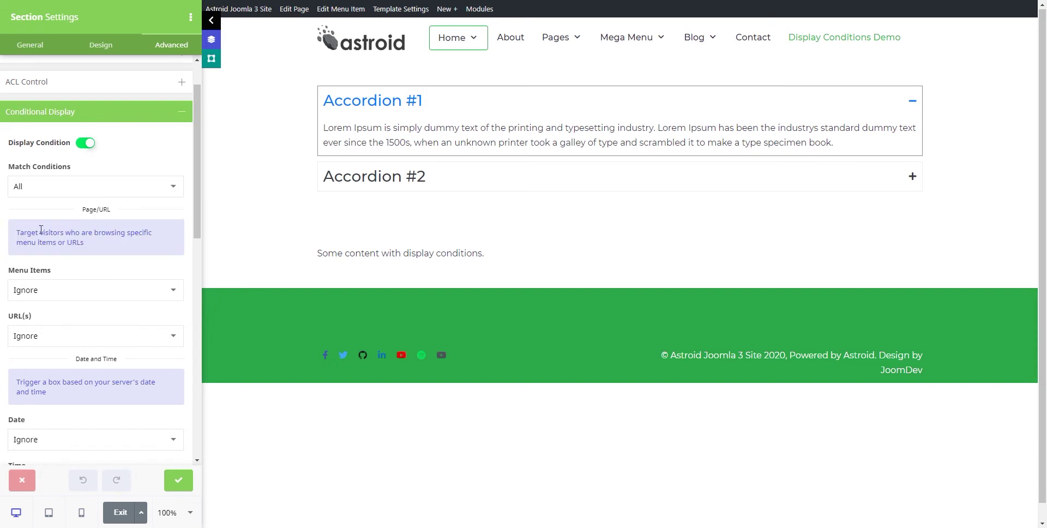
scroll(60, 232, down, 1)
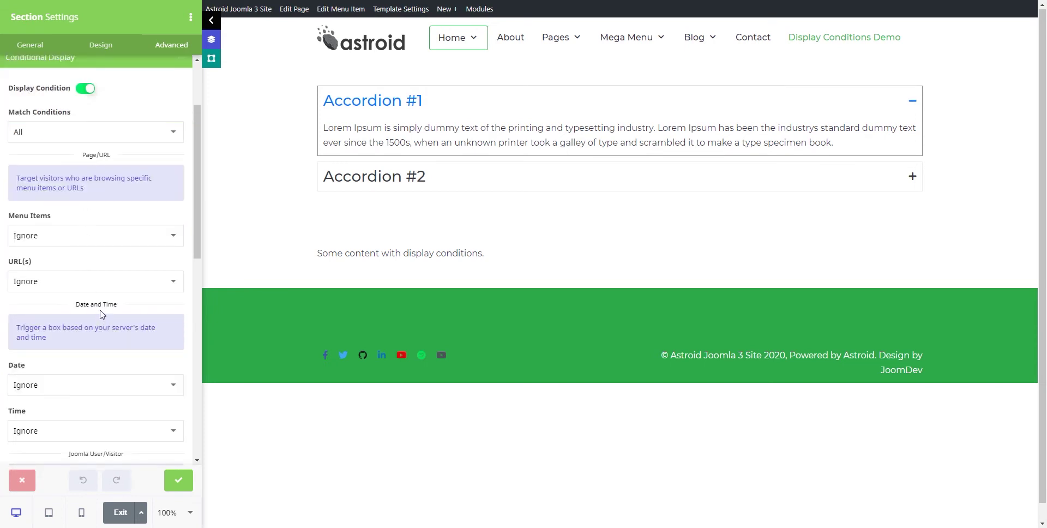
click(90, 134)
click(36, 196)
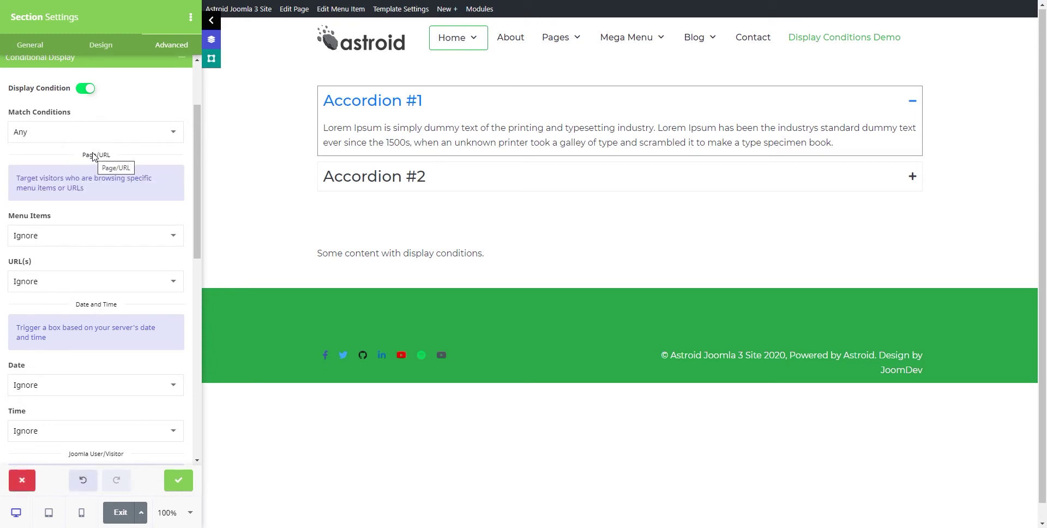
click(93, 133)
click(75, 174)
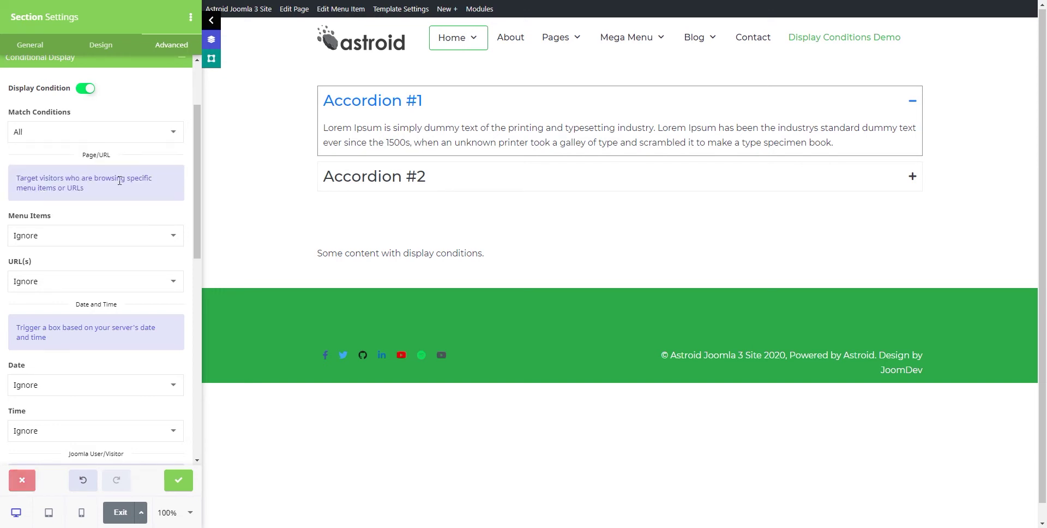
click(101, 235)
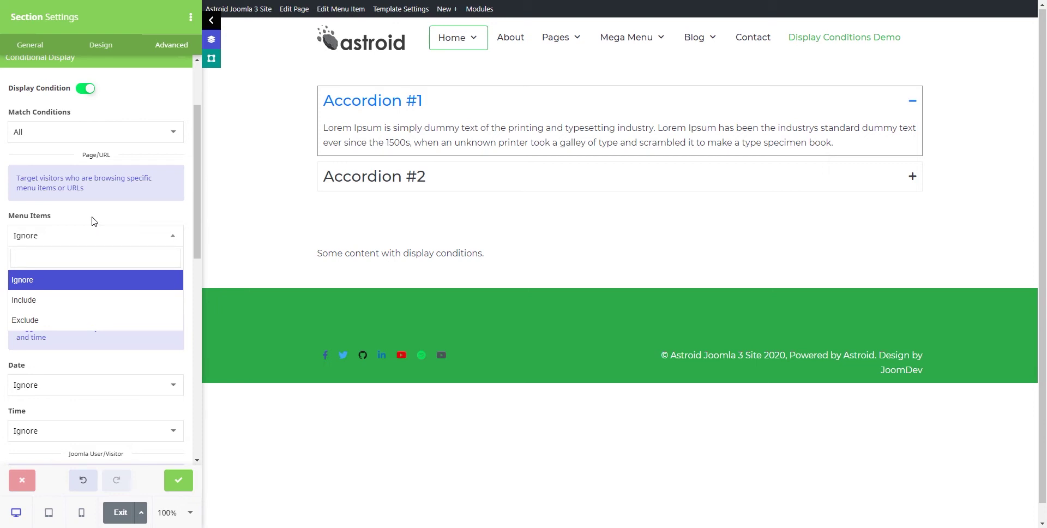
- Leave Menu Items at Ignore and show the URL(s) Ignore, Include and Exclude choices
click(93, 217)
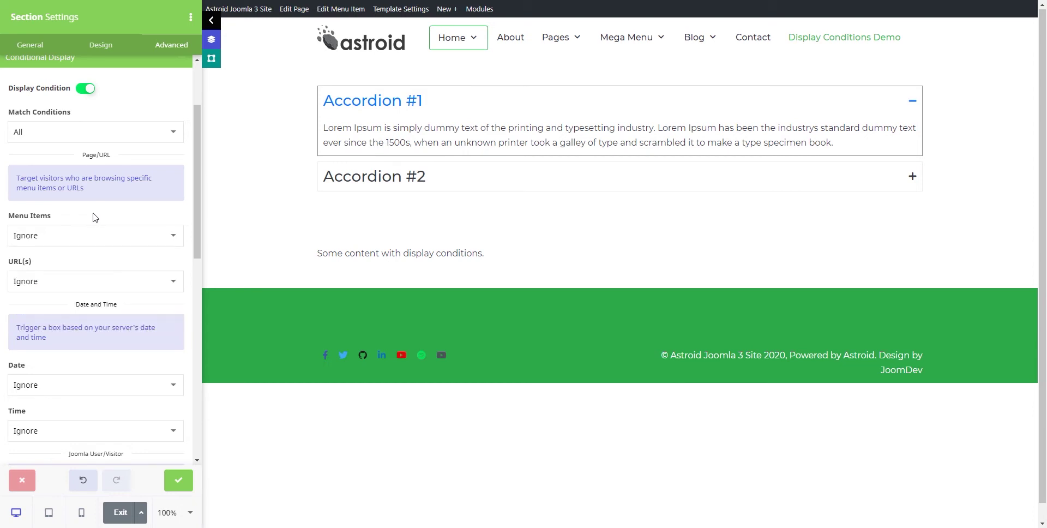
click(58, 281)
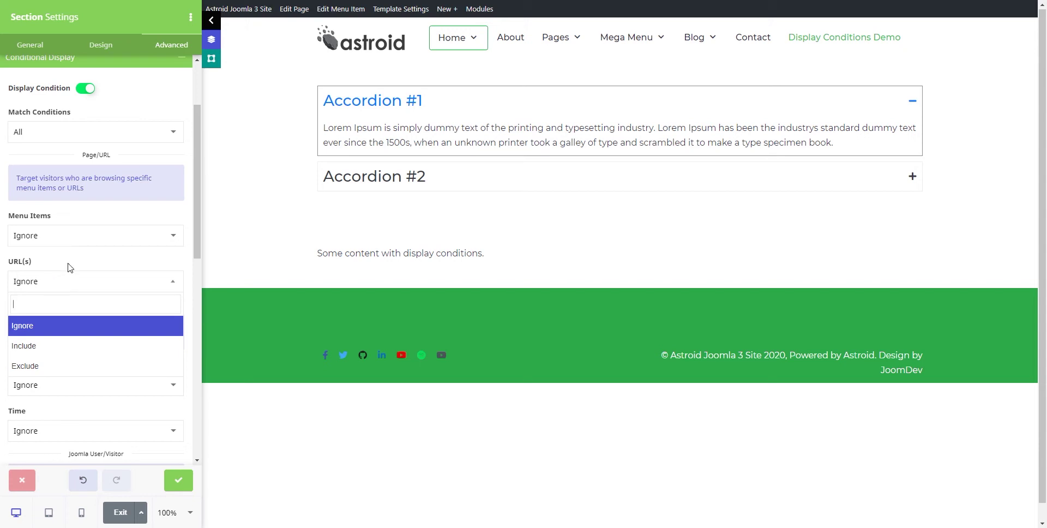
scroll(70, 264, down, 2)
- Set the Date condition to Include so its date-range fields appear
click(77, 279)
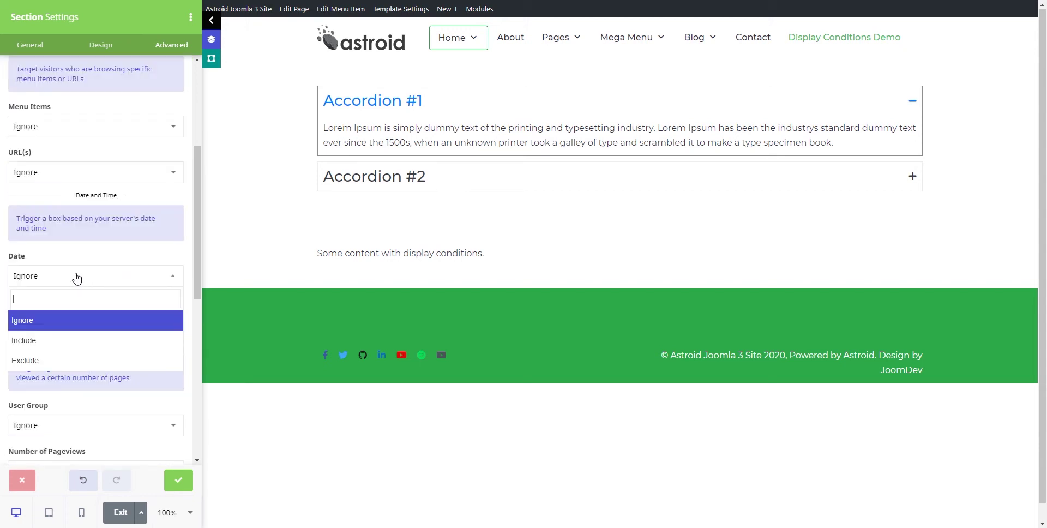
click(76, 278)
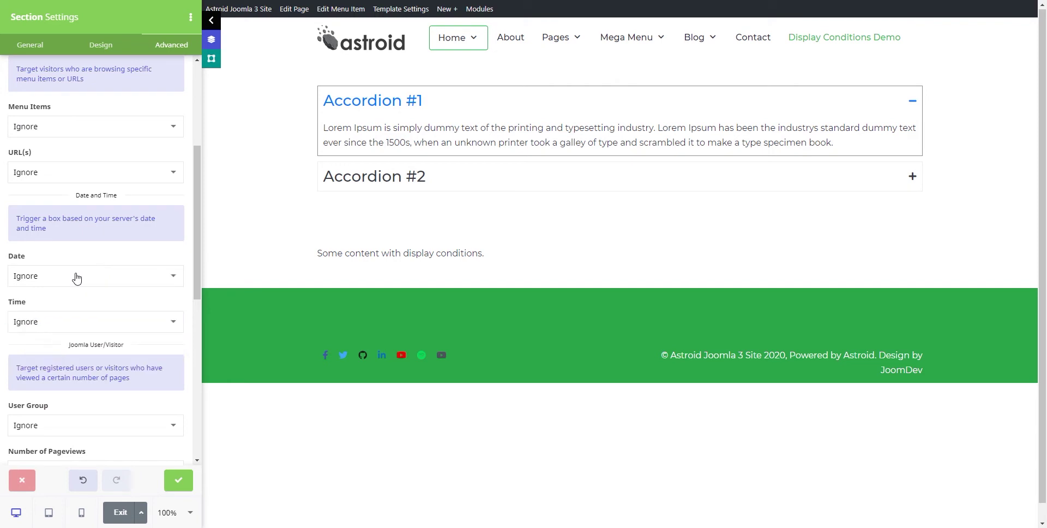
click(76, 279)
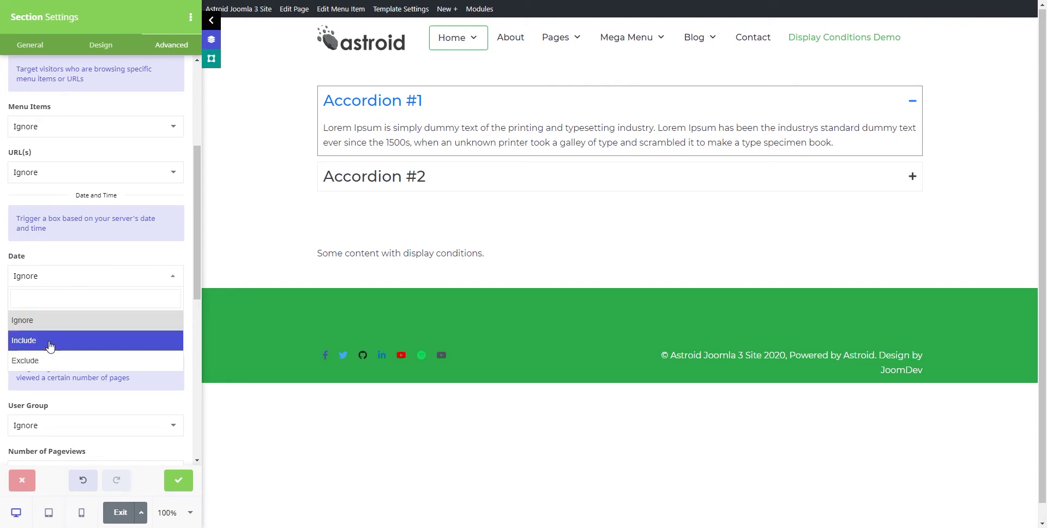
click(70, 338)
scroll(94, 285, down, 1)
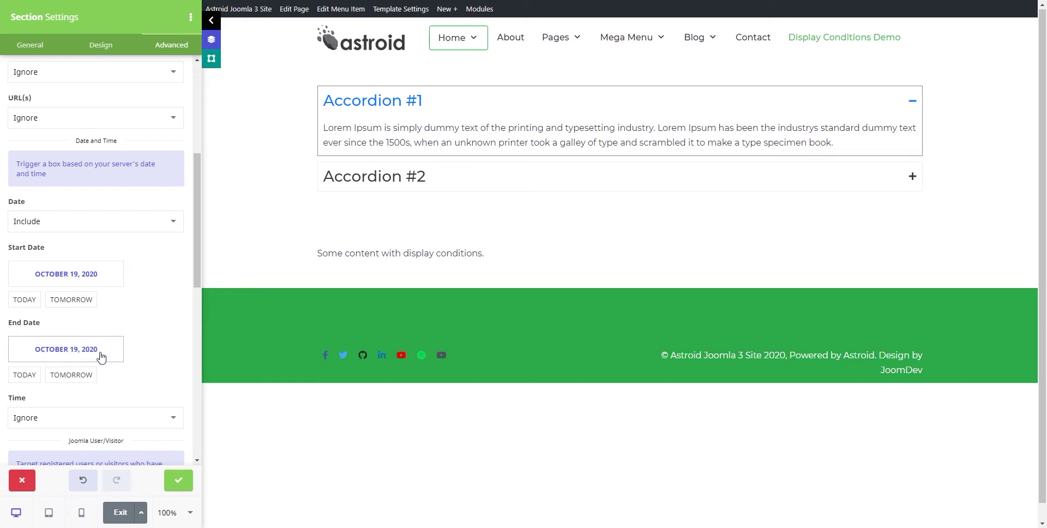
click(75, 223)
click(77, 220)
- Keep URL(s) at Ignore, return Date to Ignore, and set Time to Include, selecting the start hour
click(105, 122)
click(92, 162)
click(70, 229)
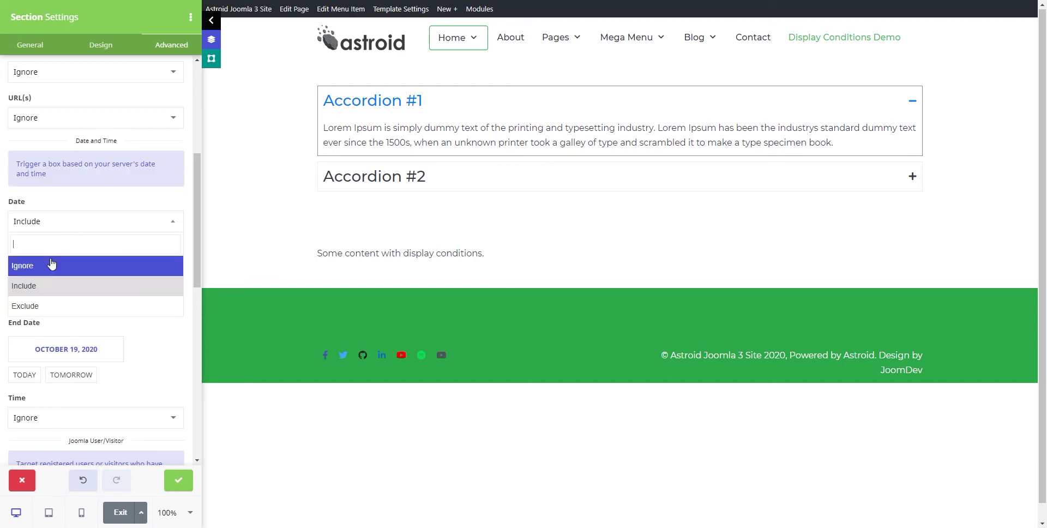
click(52, 262)
click(66, 268)
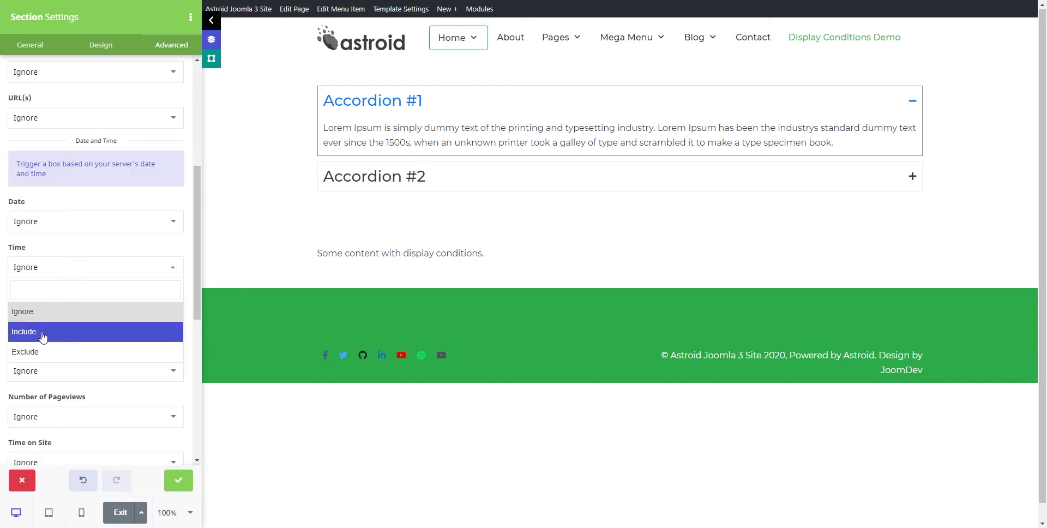
click(41, 332)
scroll(67, 294, down, 2)
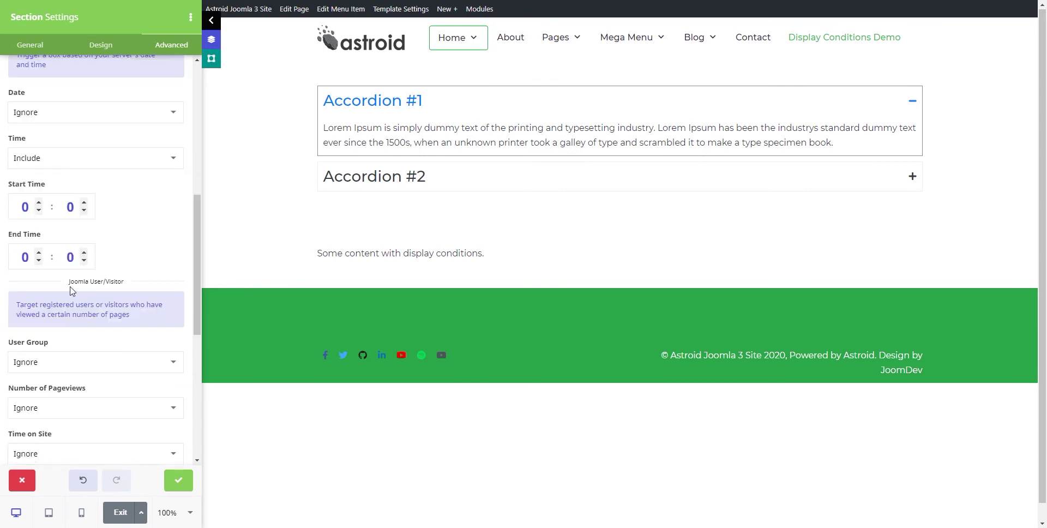
double_click(18, 204)
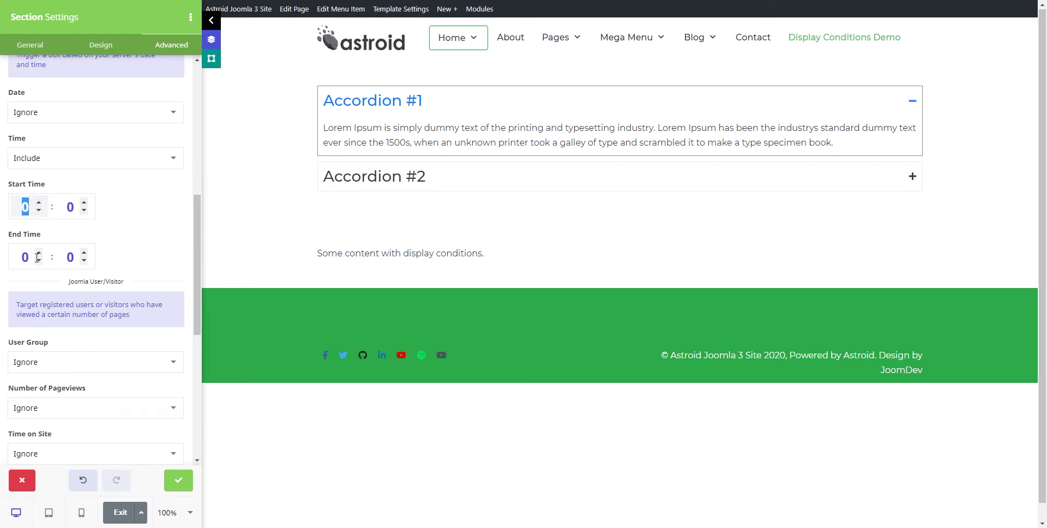
click(73, 165)
- Set Time to Ignore, and try User Group Include and Exclude before returning it to Ignore
click(56, 197)
click(47, 267)
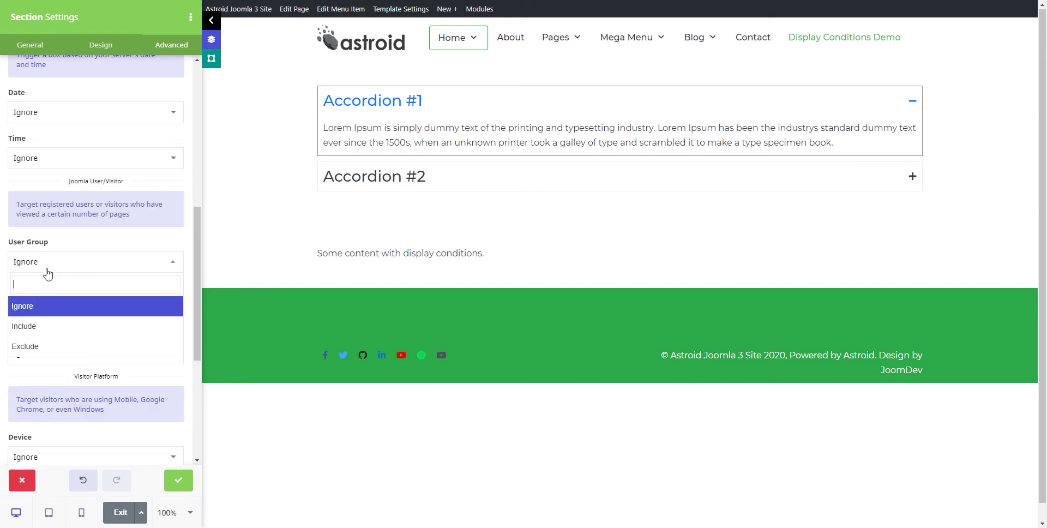
click(42, 324)
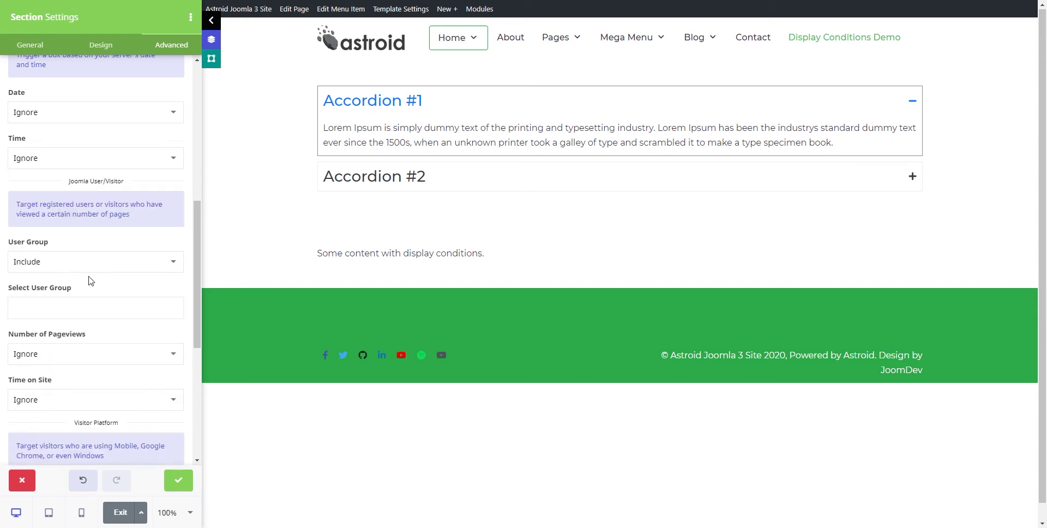
scroll(89, 283, down, 1)
click(89, 252)
scroll(58, 299, down, 2)
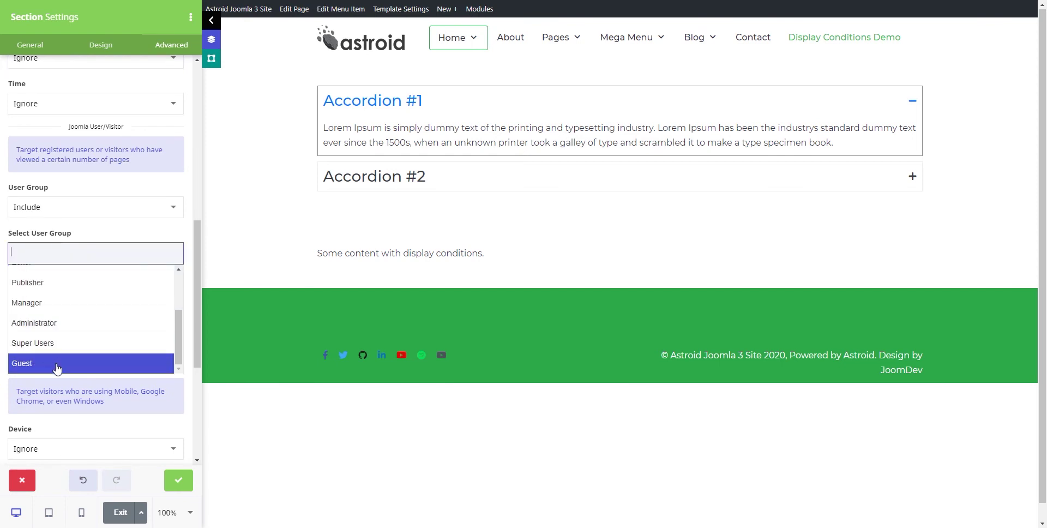
click(63, 208)
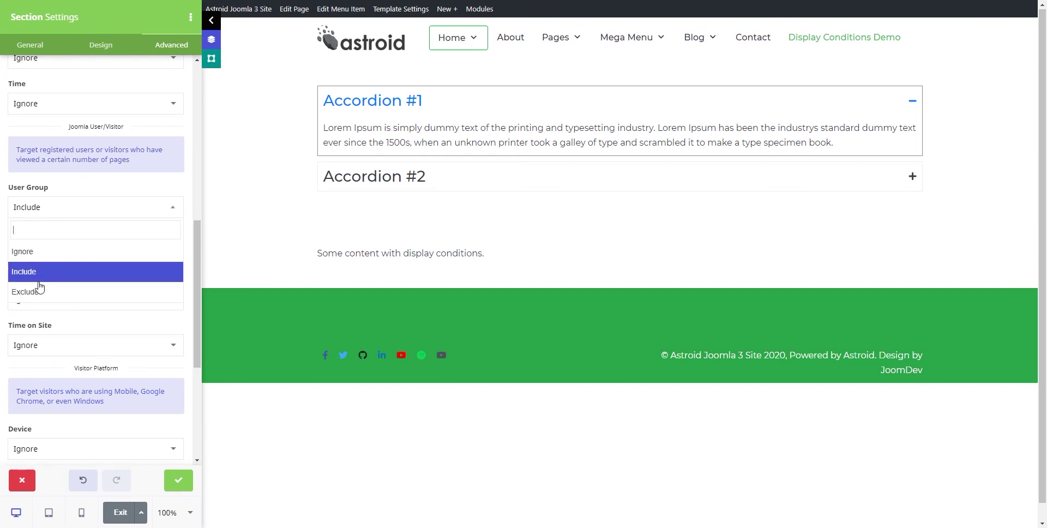
click(36, 293)
click(77, 208)
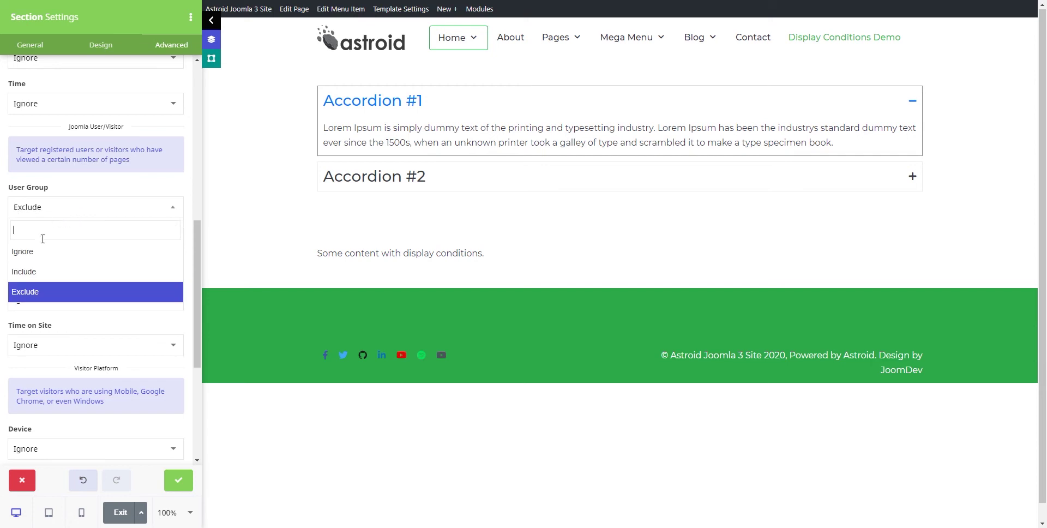
click(48, 250)
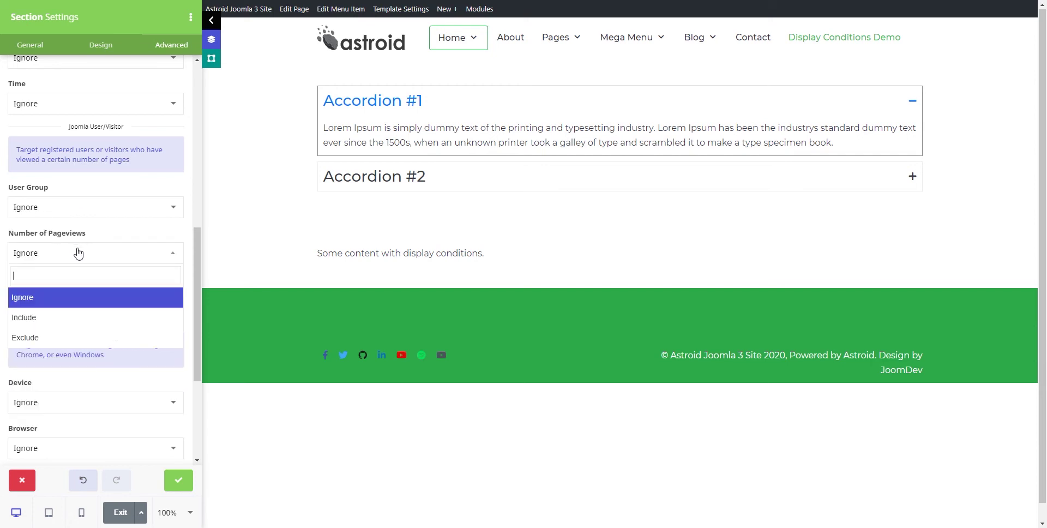
- Set Number of Pageviews to Include, trying the Fewer match before settling on Exactly
click(44, 319)
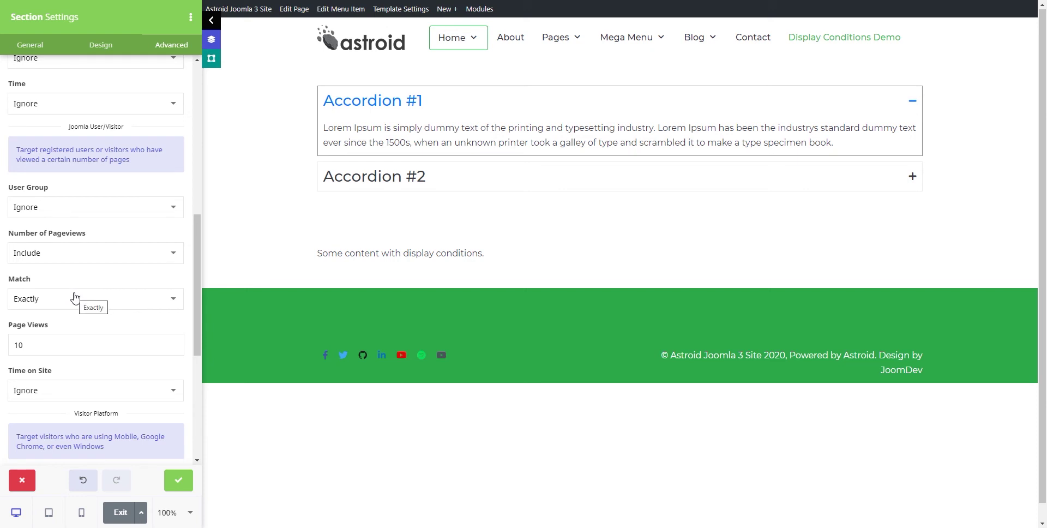
click(75, 297)
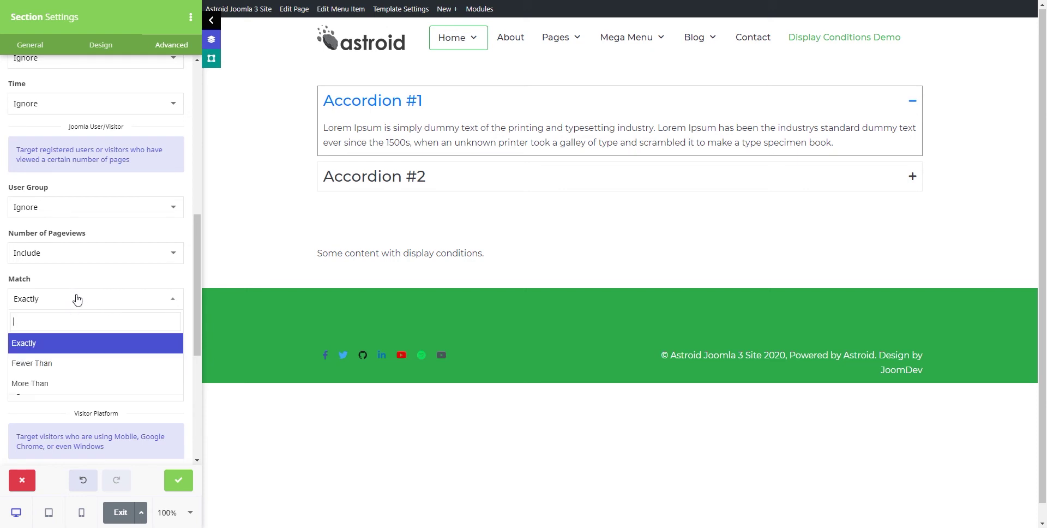
click(44, 363)
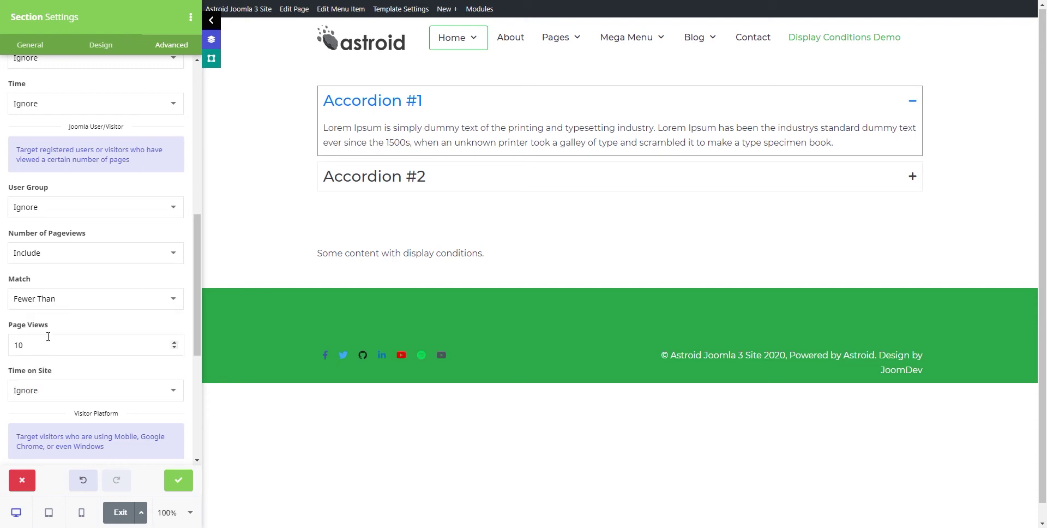
click(42, 306)
click(42, 342)
- Enter 10 as the Page Views value, keeping the match at Exactly
scroll(74, 315, down, 1)
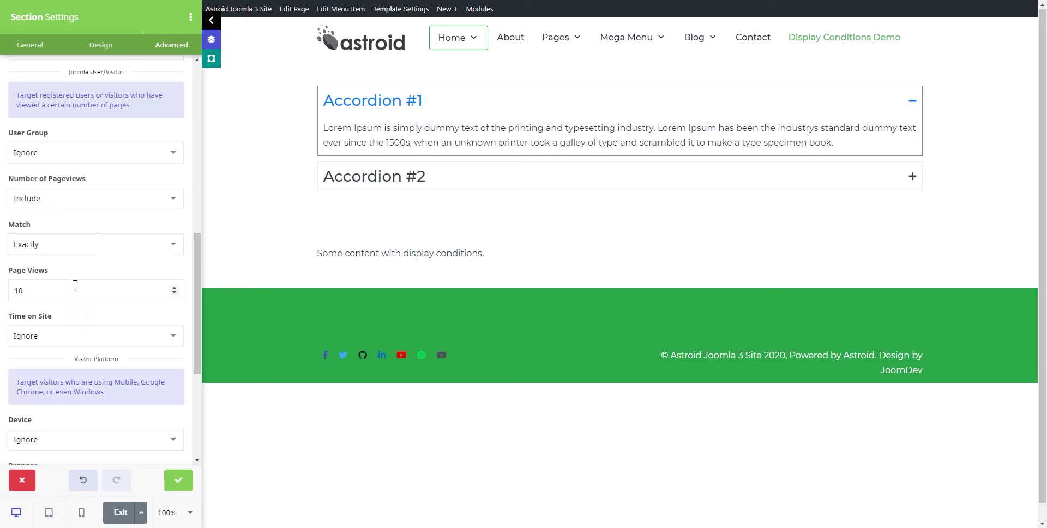
click(52, 245)
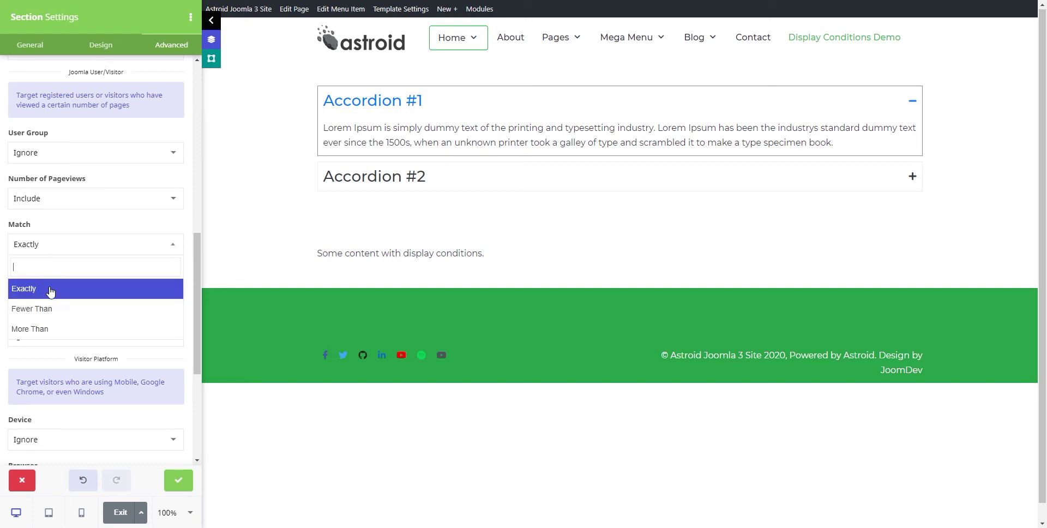
click(42, 289)
double_click(14, 290)
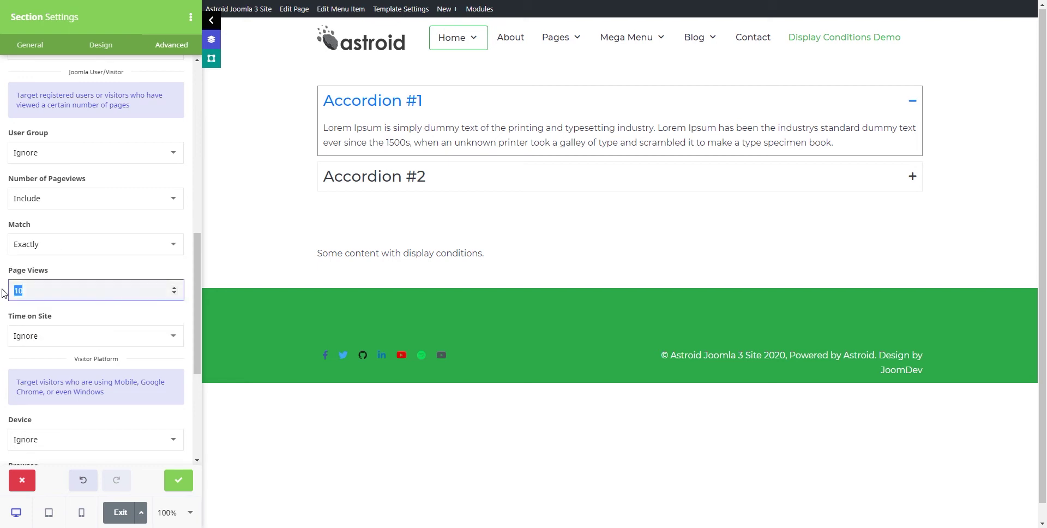
text(10)
click(56, 245)
click(43, 290)
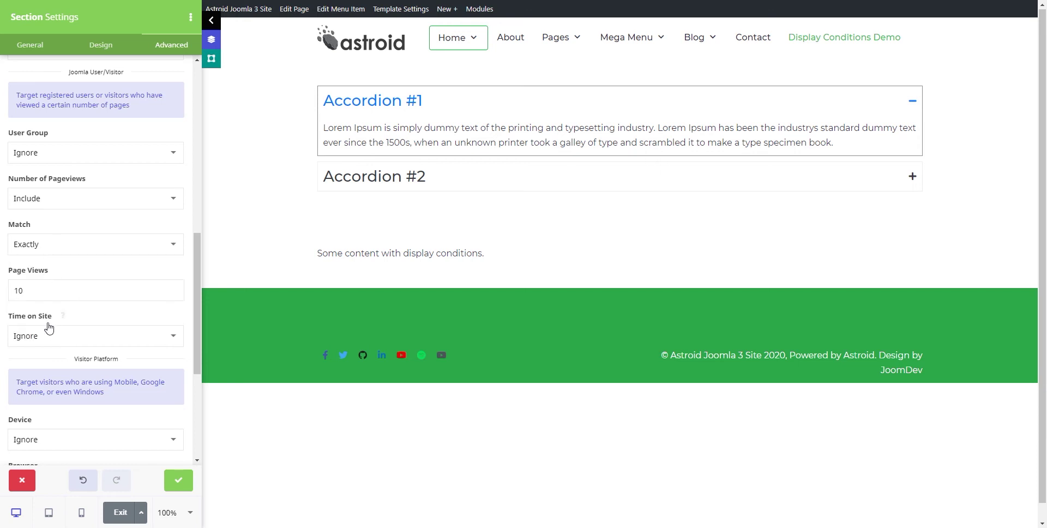
click(59, 199)
- Return Number of Pageviews to Ignore and set Time on Site to Include with 180 seconds
click(48, 240)
click(50, 250)
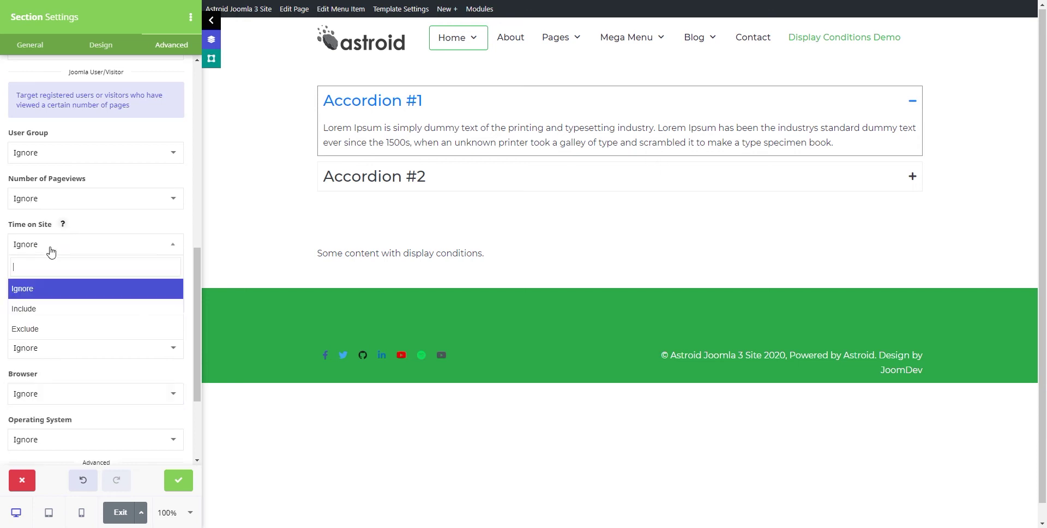
click(42, 307)
click(63, 223)
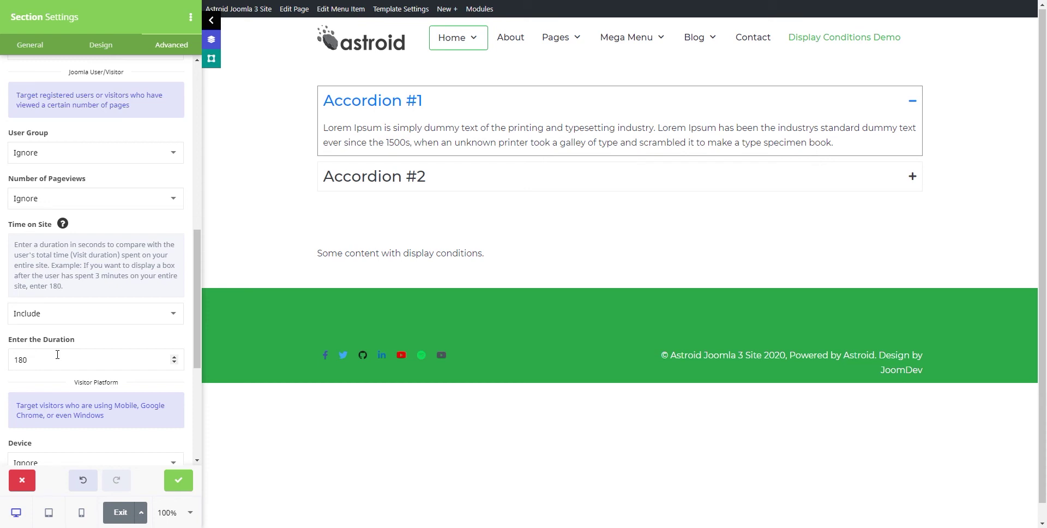
click(63, 224)
click(62, 206)
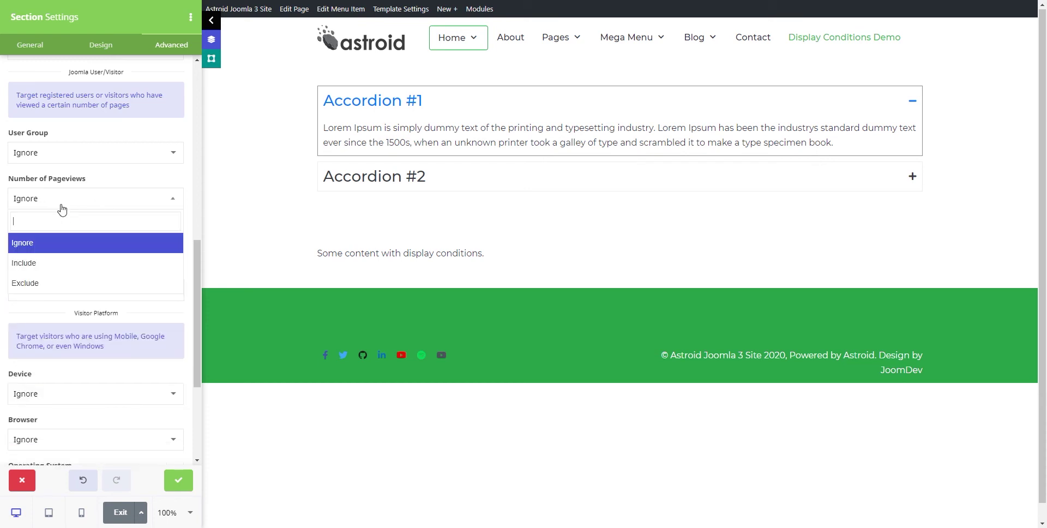
click(54, 243)
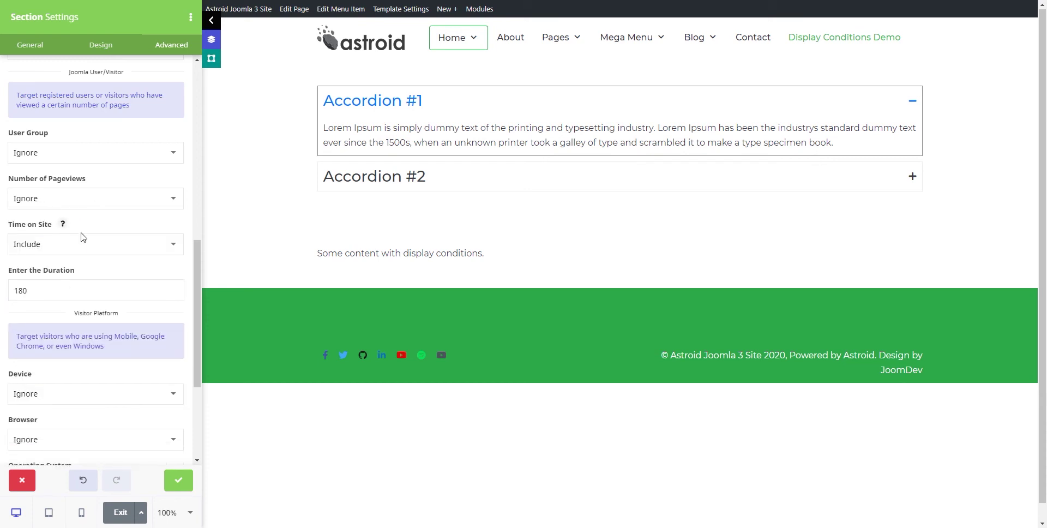
- Return Time on Site to Ignore and try Device Include before resetting Device to Ignore
click(65, 244)
click(47, 290)
scroll(109, 255, down, 2)
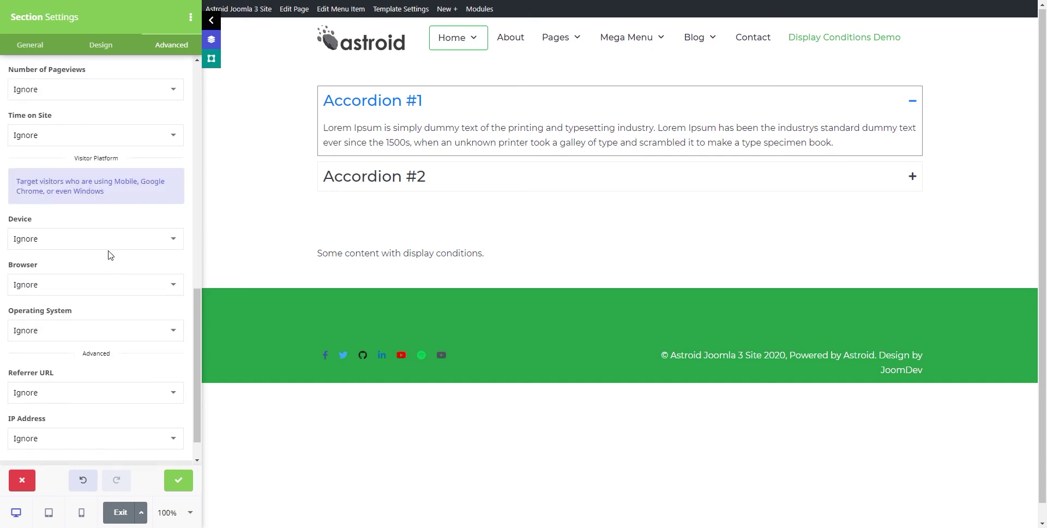
click(51, 238)
click(38, 300)
click(67, 279)
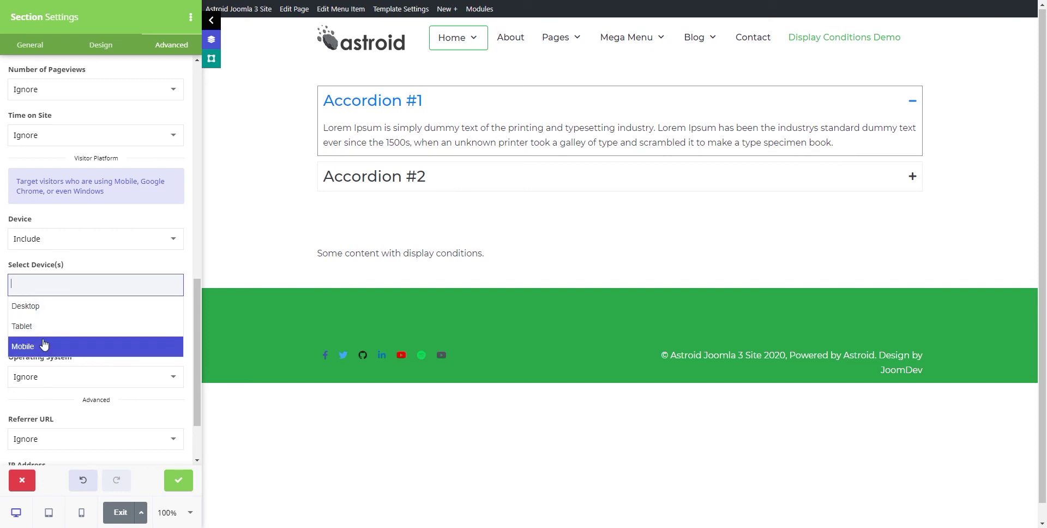
click(68, 245)
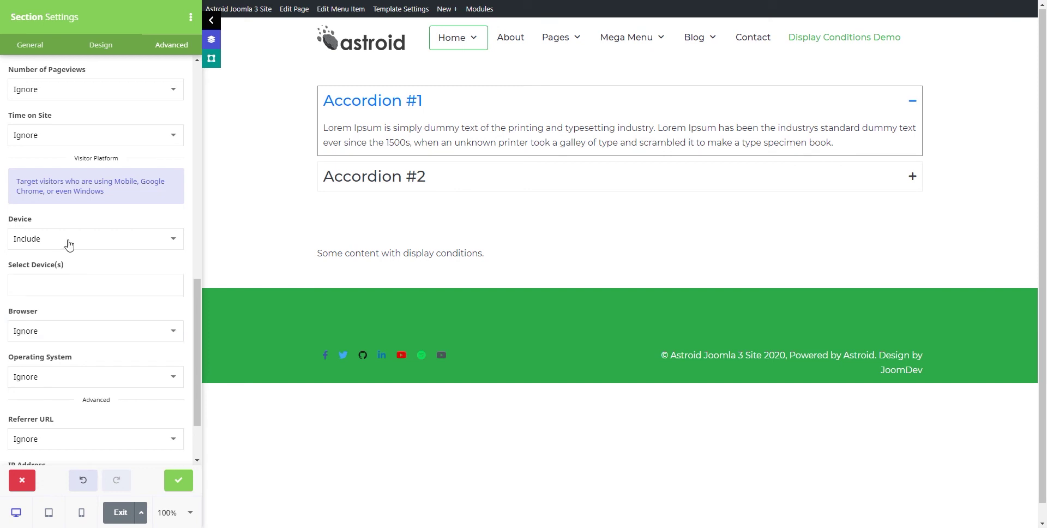
click(69, 244)
click(51, 283)
- Try Browser Include and browse its browser list, then reset Browser to Ignore
click(61, 285)
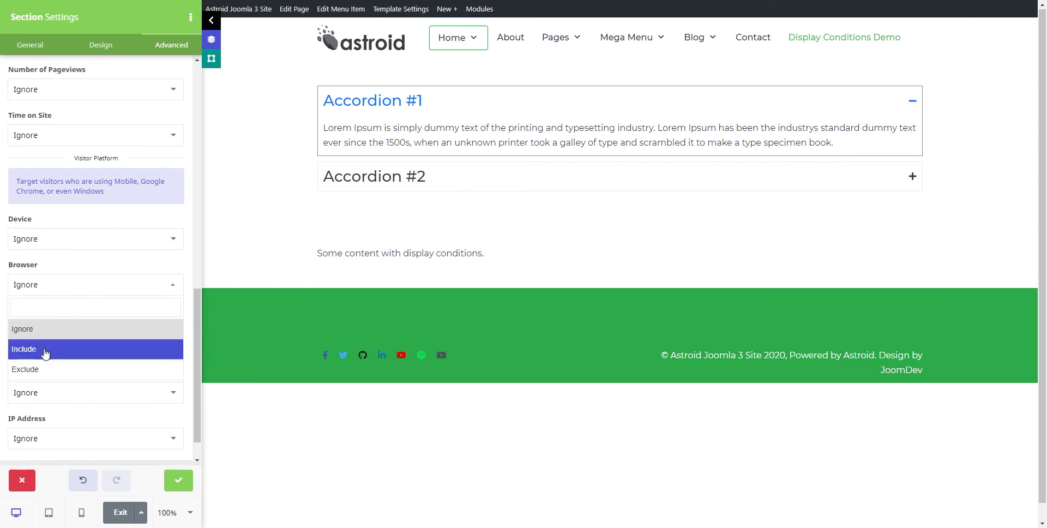
click(45, 349)
click(61, 330)
scroll(89, 376, down, 3)
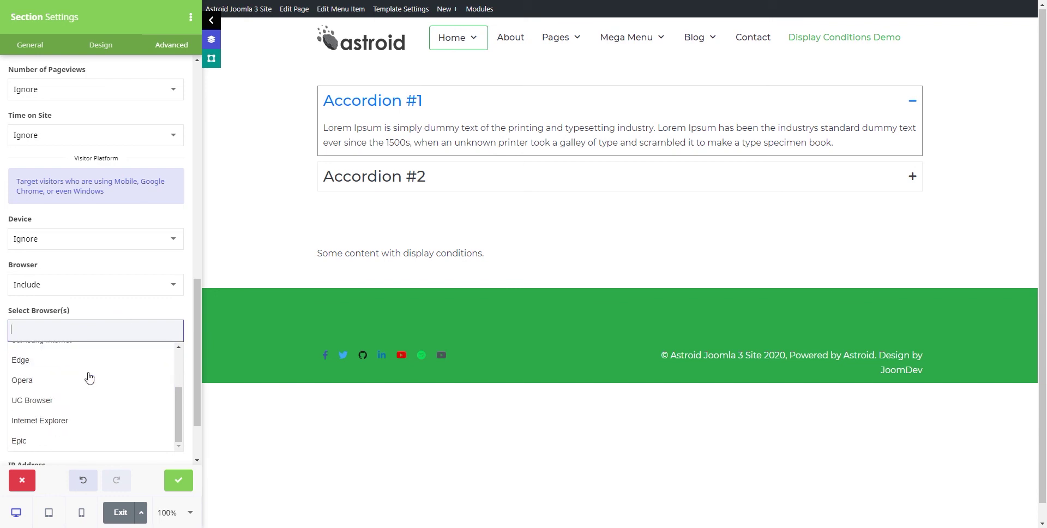
scroll(89, 377, up, 3)
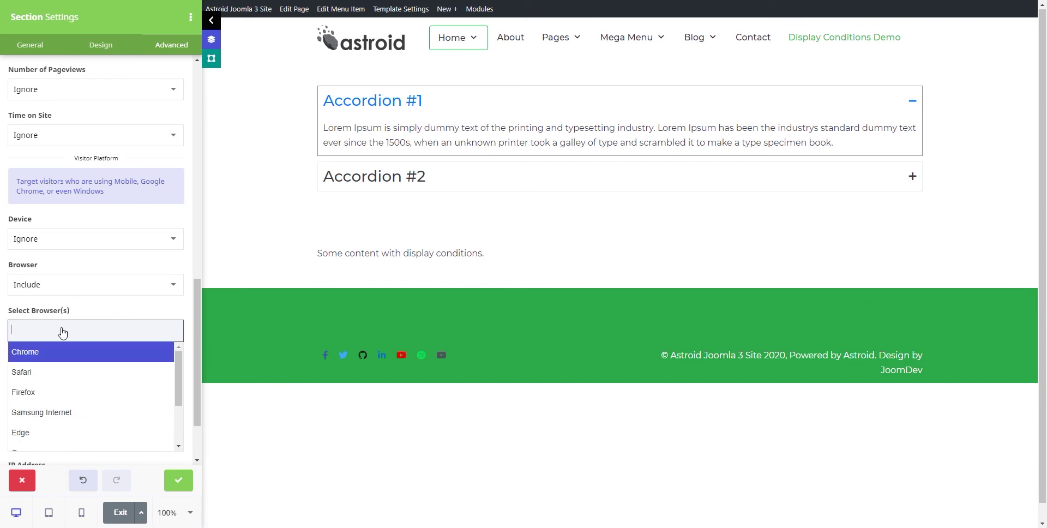
scroll(61, 392, down, 3)
click(64, 284)
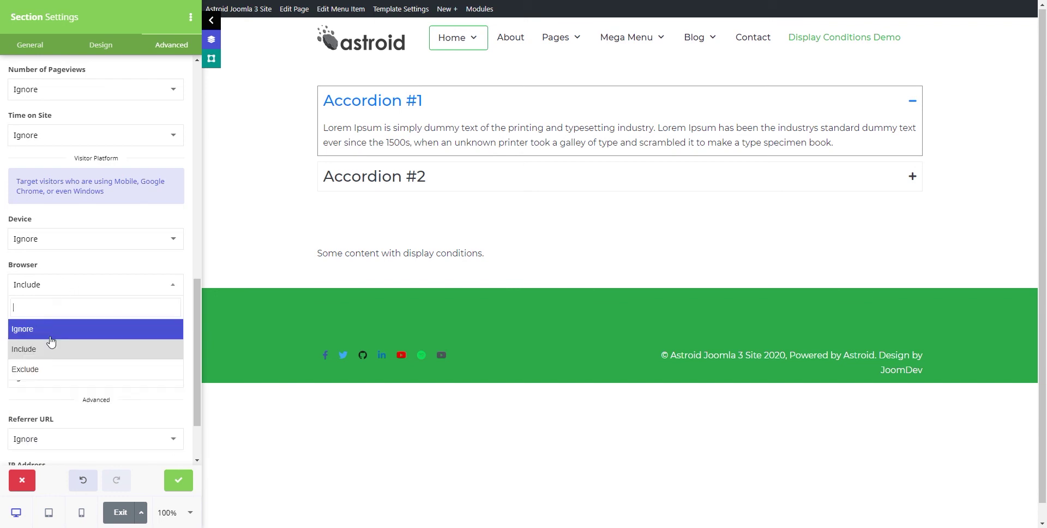
click(52, 332)
- Try Operating System Include and its list, then reset Operating System to Ignore
click(68, 330)
click(35, 393)
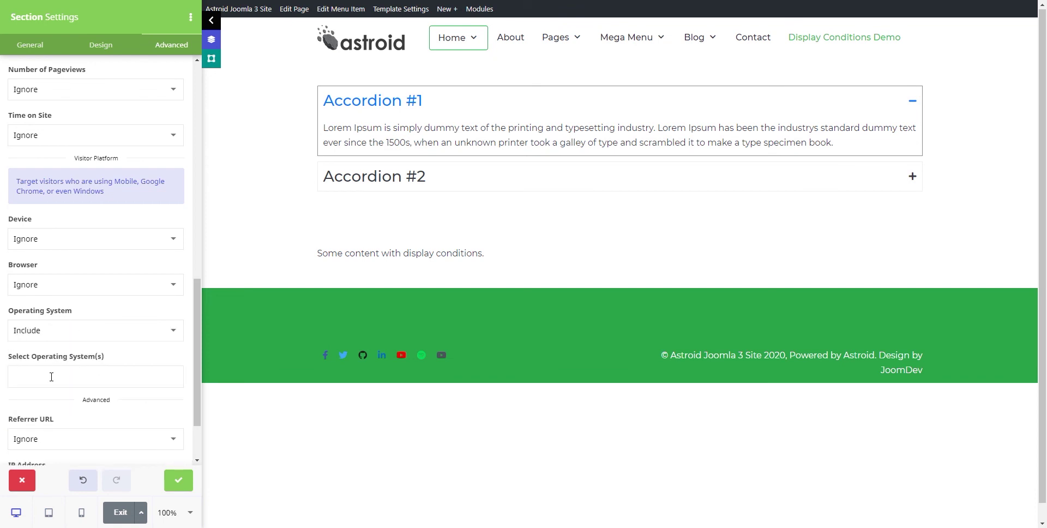
click(51, 376)
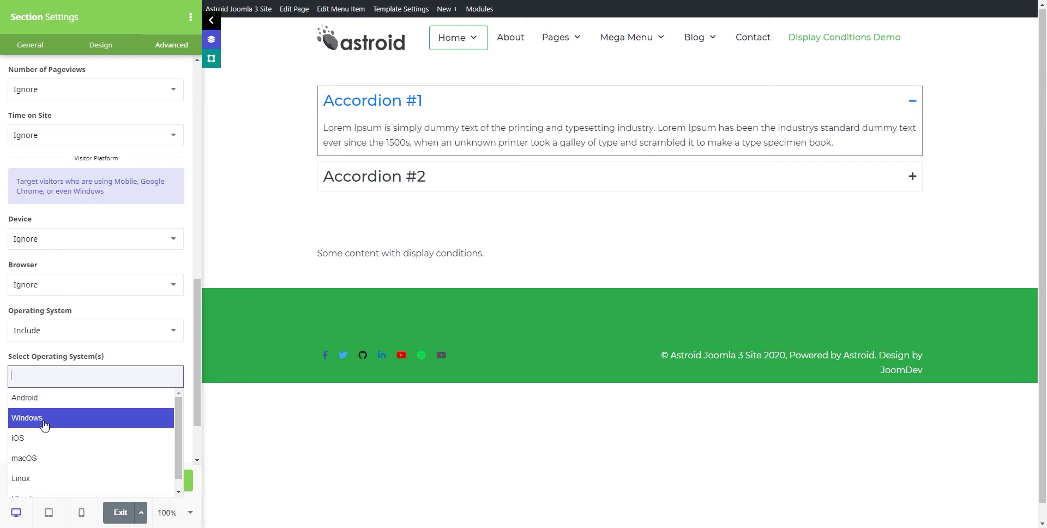
scroll(46, 437, down, 1)
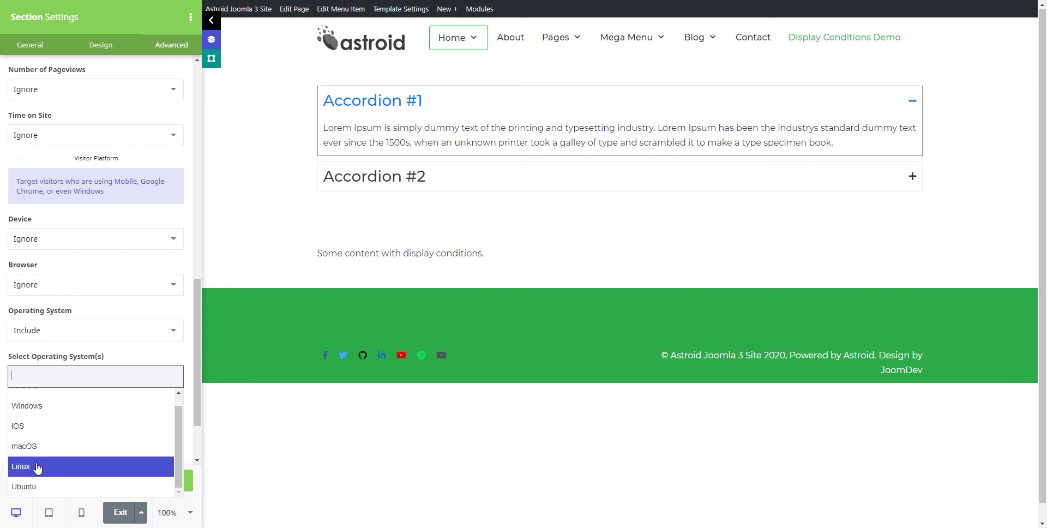
click(61, 333)
click(44, 373)
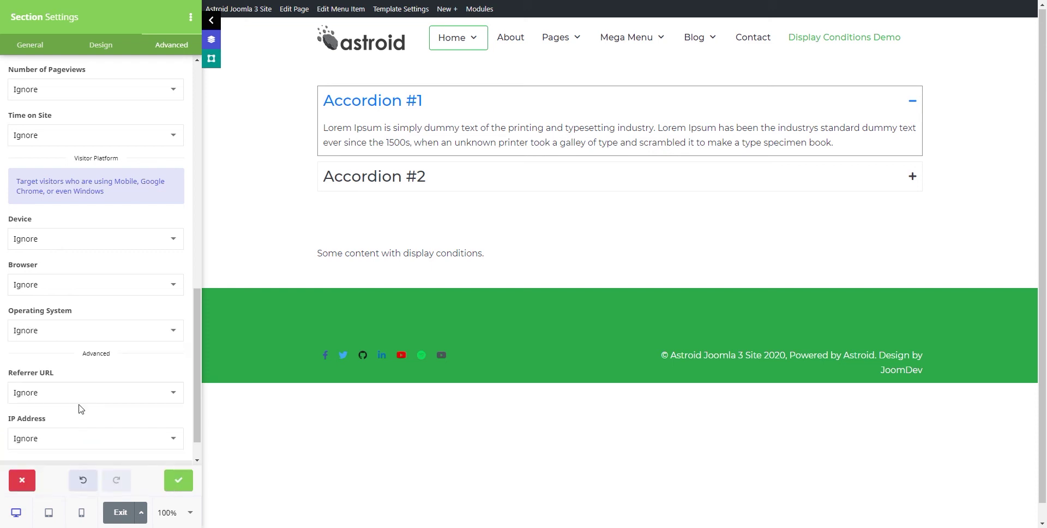
- Set Referrer URL to Include and focus its 'Enter URL(s) per line' box
click(71, 395)
click(55, 455)
scroll(109, 387, down, 2)
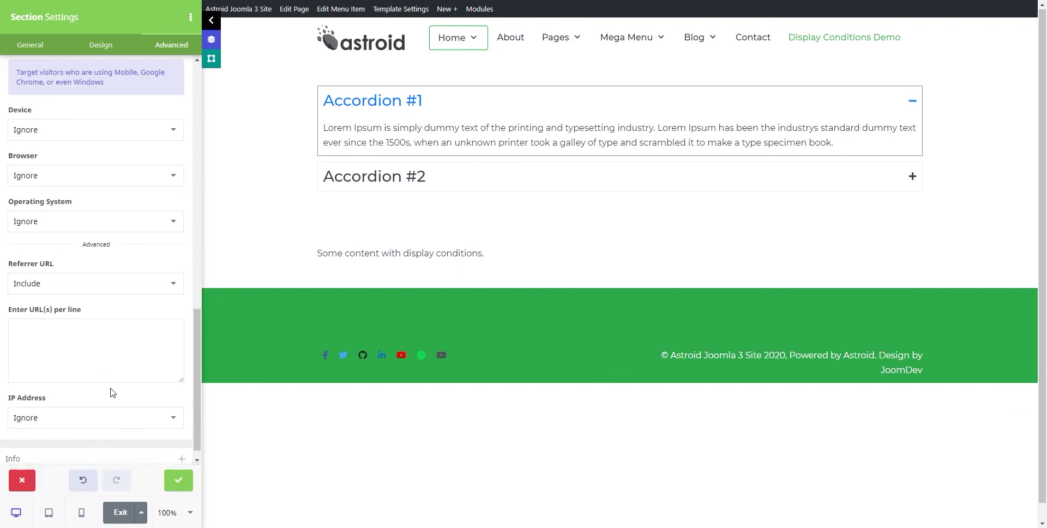
click(74, 323)
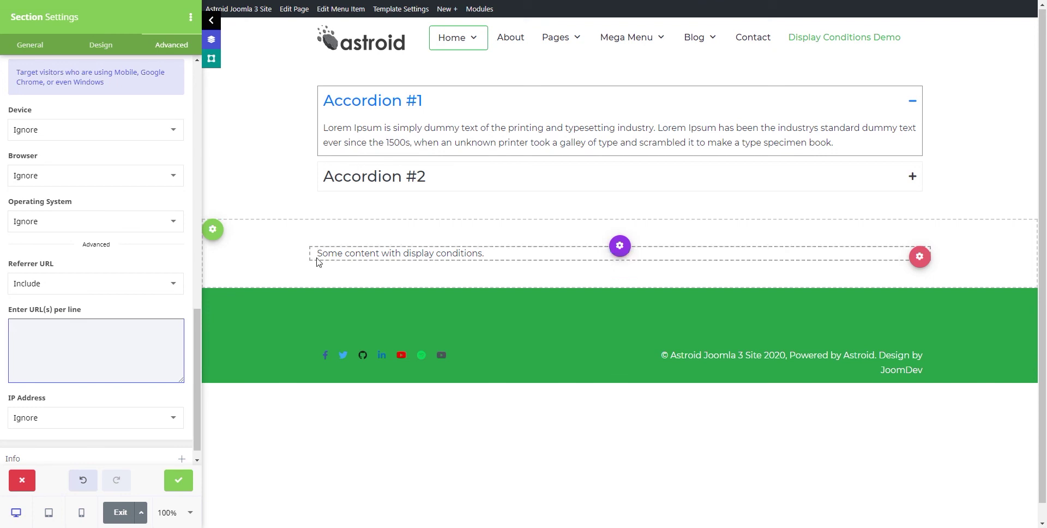
drag(323, 253, 499, 259)
click(500, 259)
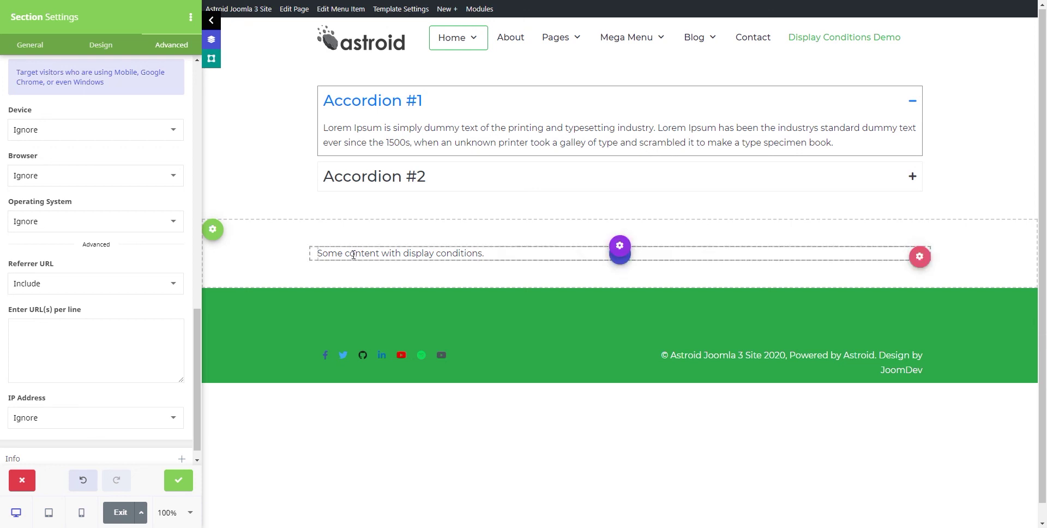
click(17, 284)
- Return Referrer URL to Ignore and set IP Address to Include, focusing its entry box
click(30, 326)
click(43, 406)
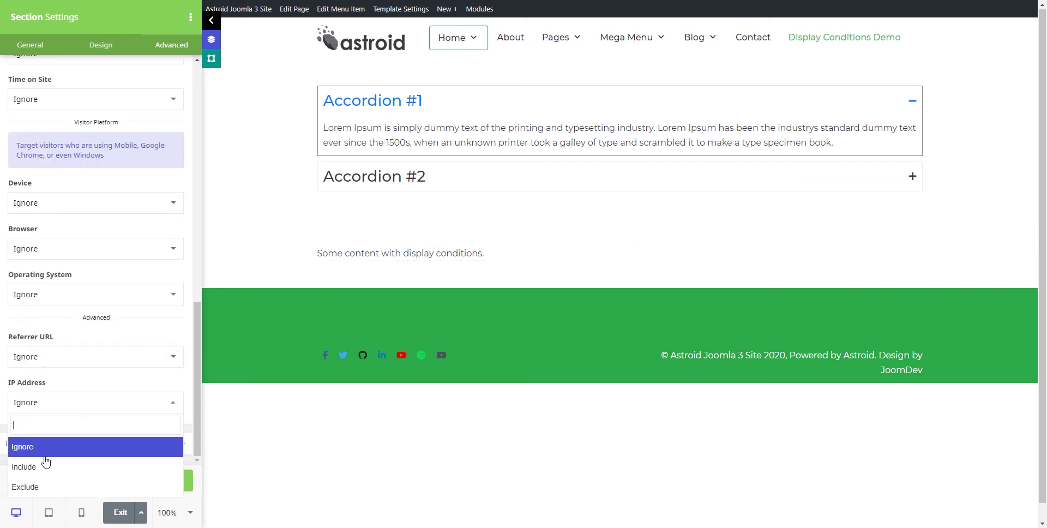
click(44, 466)
click(31, 376)
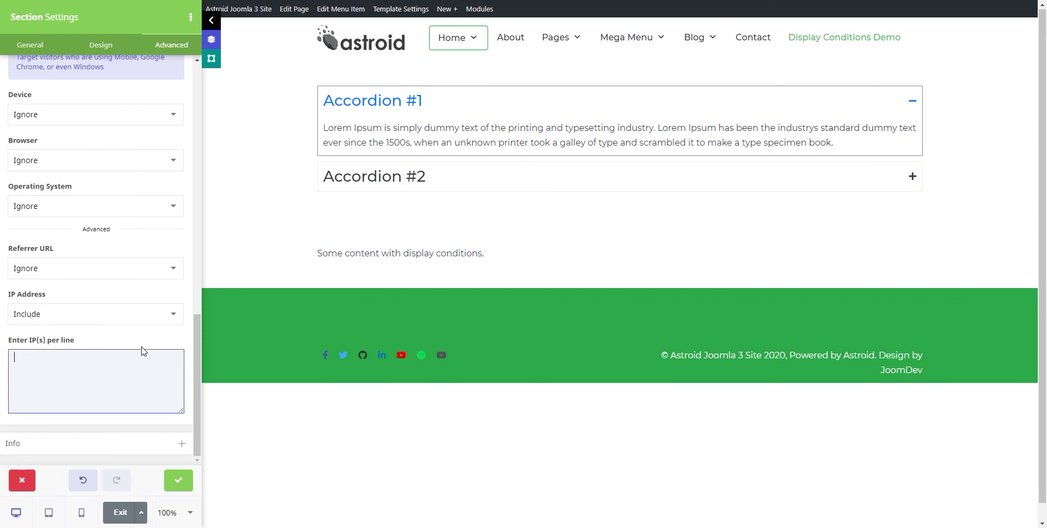
- Switch IP Address to Exclude and back to Include, then scroll the panel back up
click(35, 314)
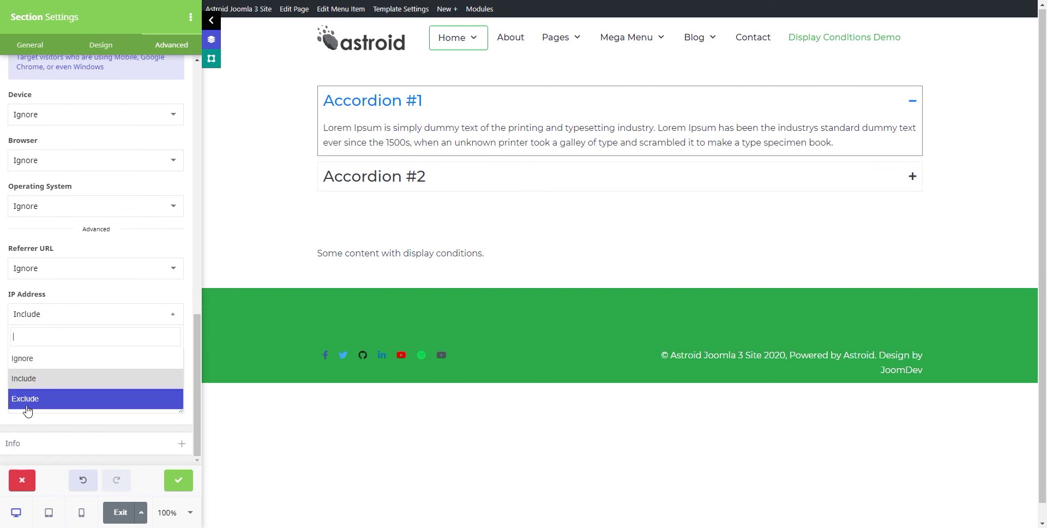
click(25, 399)
click(35, 319)
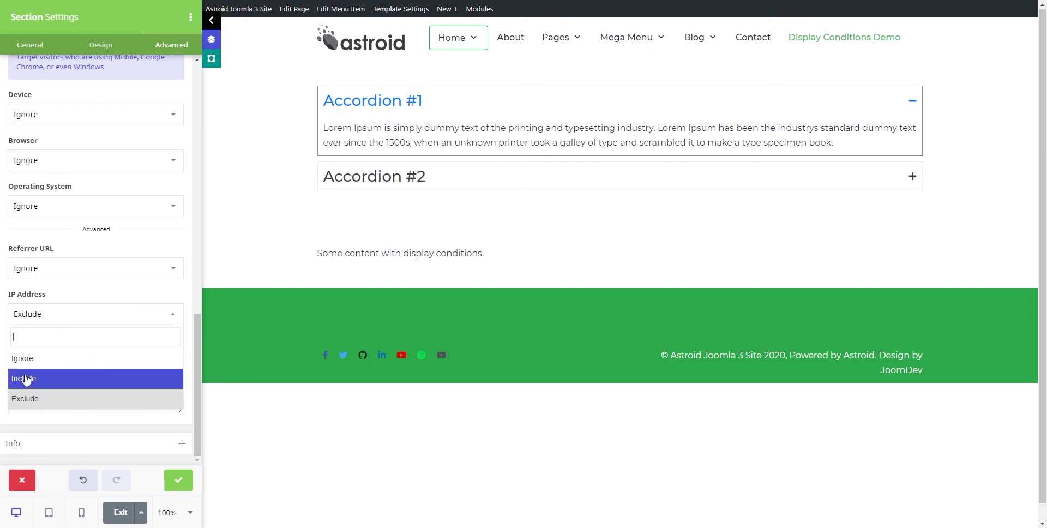
click(30, 378)
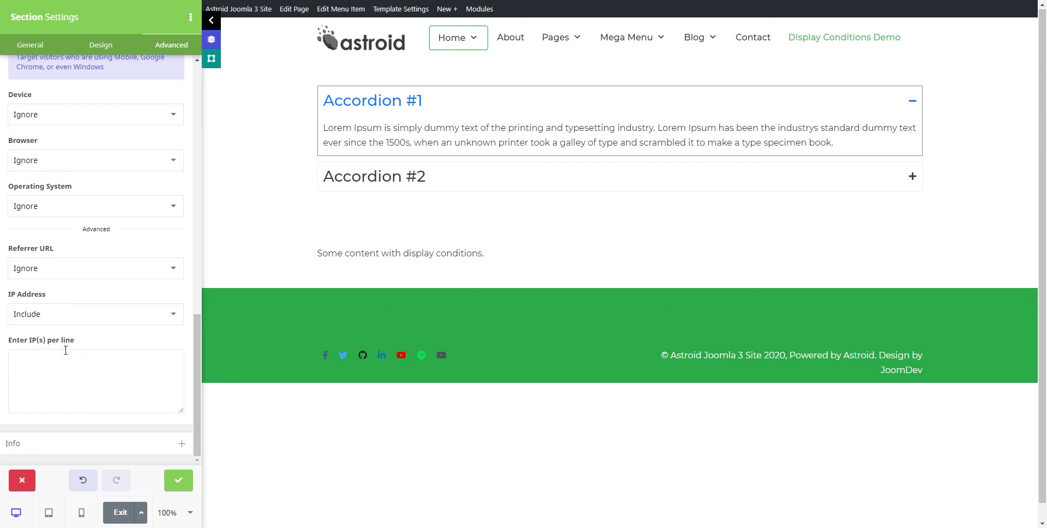
scroll(91, 366, up, 2)
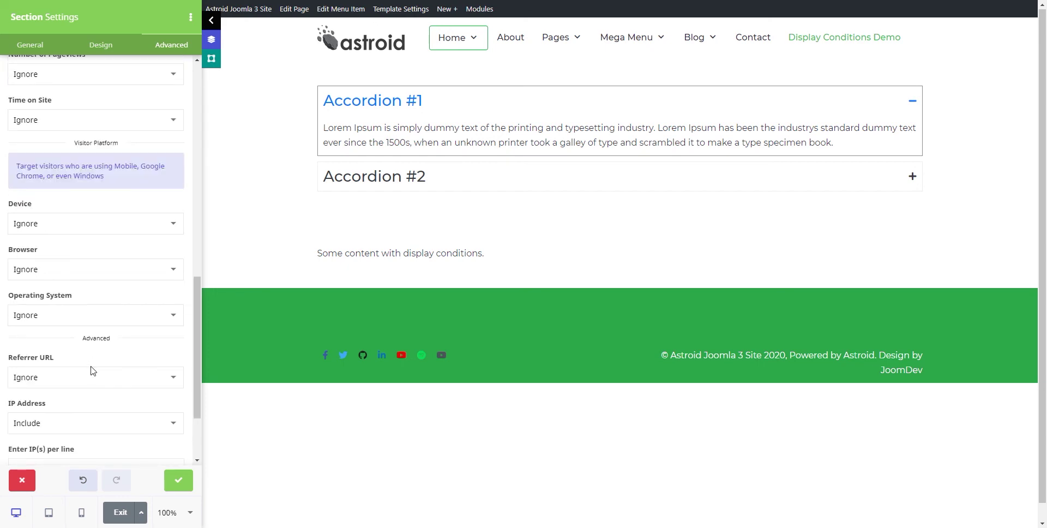
scroll(91, 368, up, 3)
scroll(85, 328, up, 3)
scroll(77, 303, up, 2)
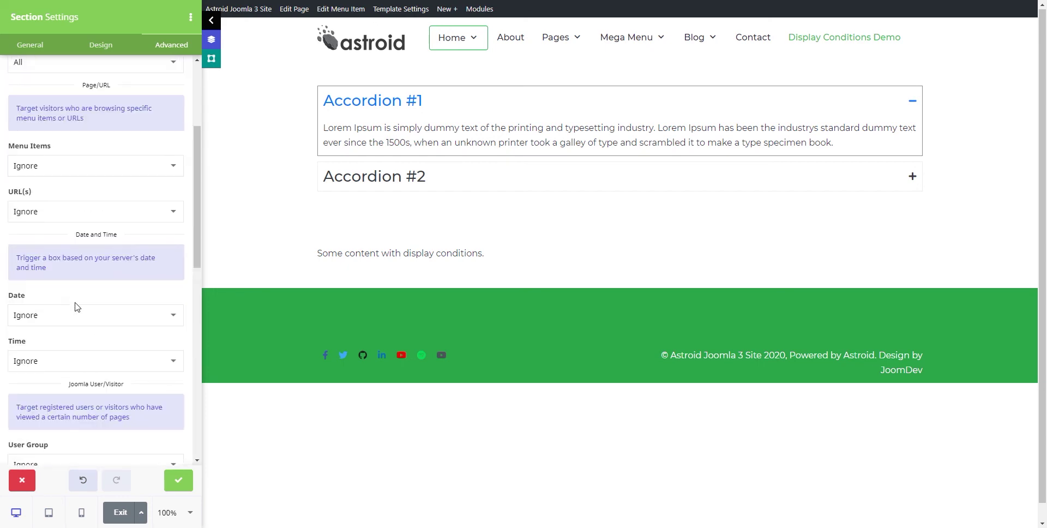
scroll(76, 306, up, 2)
scroll(76, 307, up, 1)
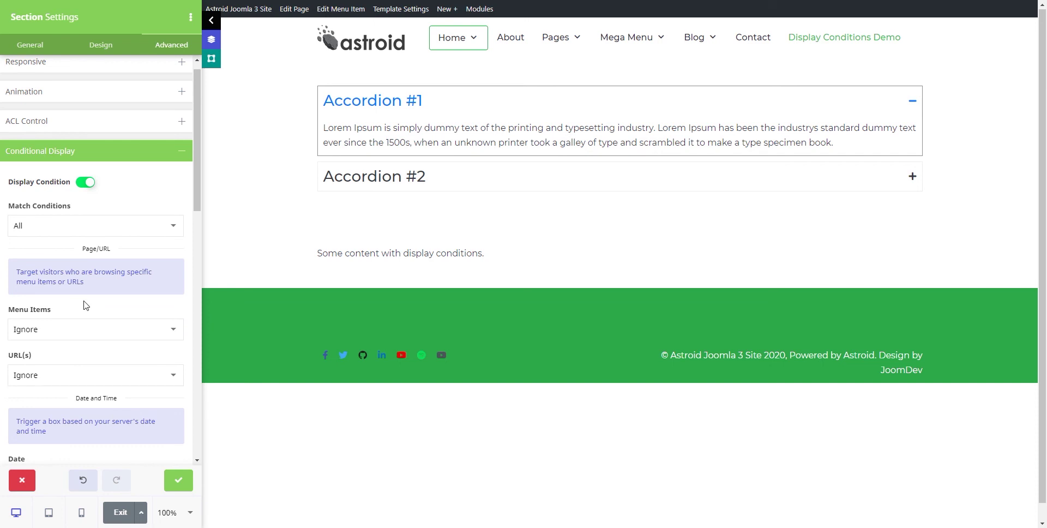